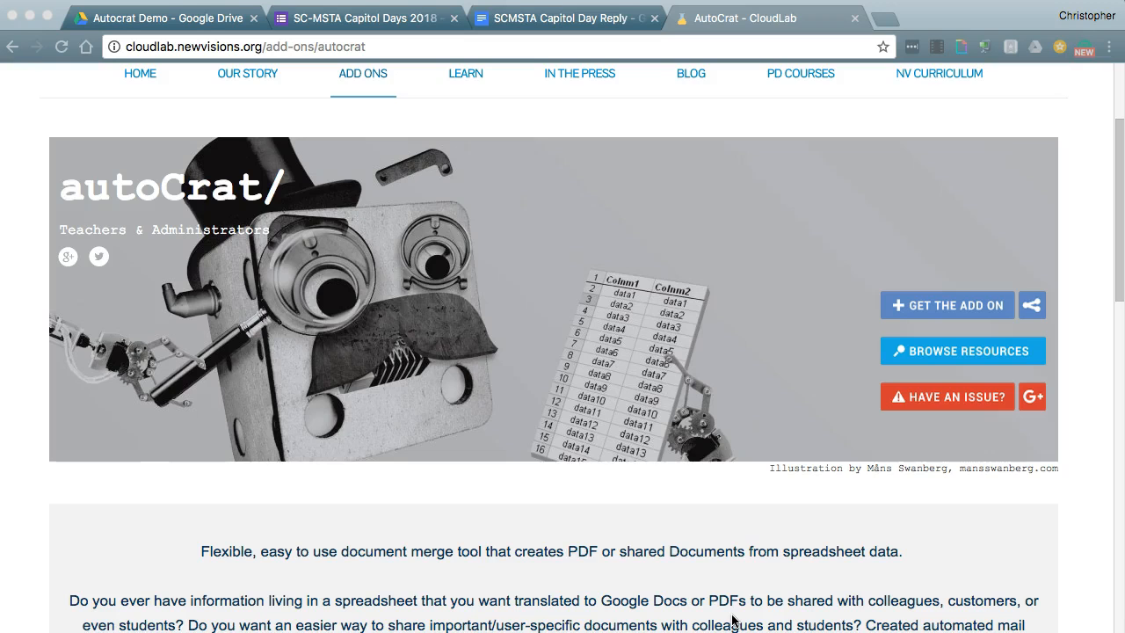
- Switch to the browser tab with the SC-MSTA Capitol Days 2018 form editor
left_click(367, 12)
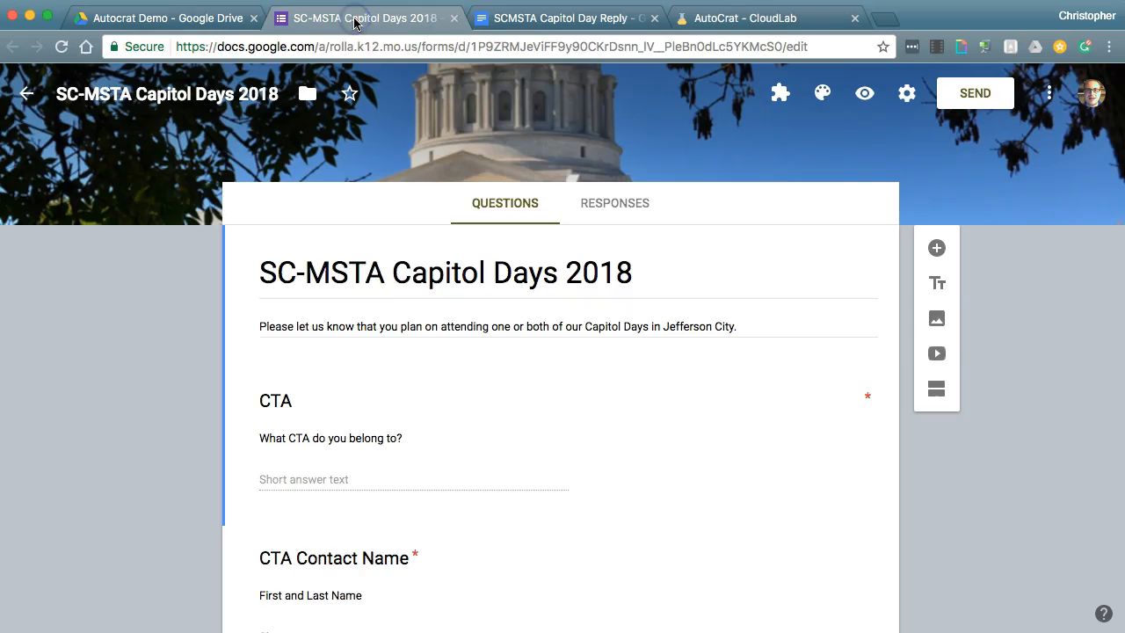
- Scroll through the Capitol Days questions, then view the Responses page showing 0 responses
scroll(1045, 299, "down", 3)
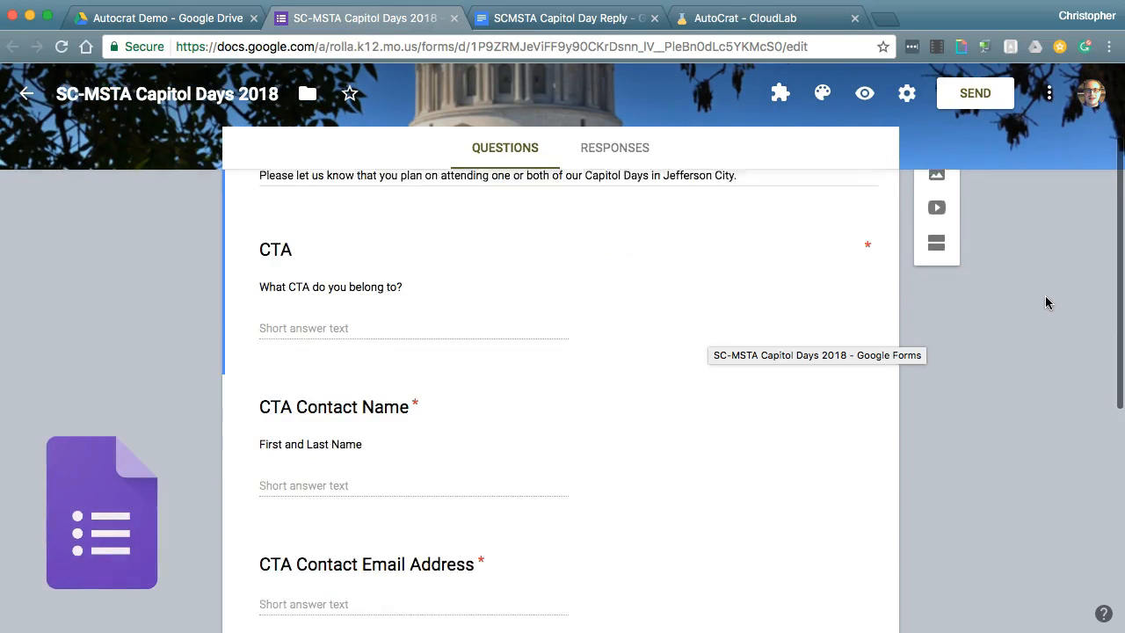
scroll(1045, 299, "up", 2)
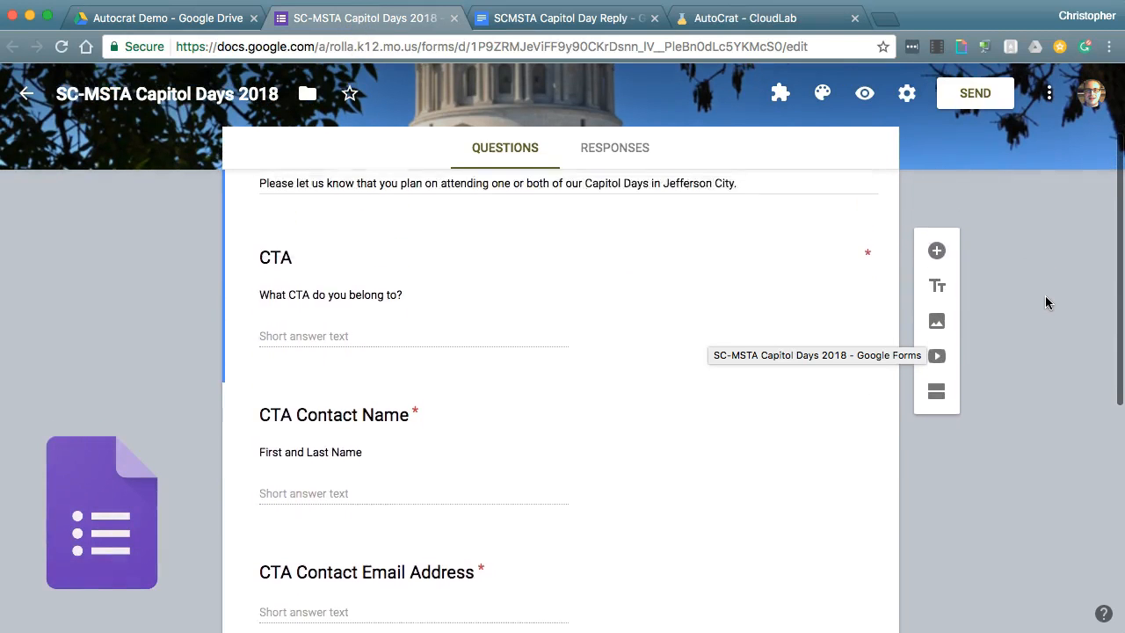
scroll(1037, 299, "down", 4)
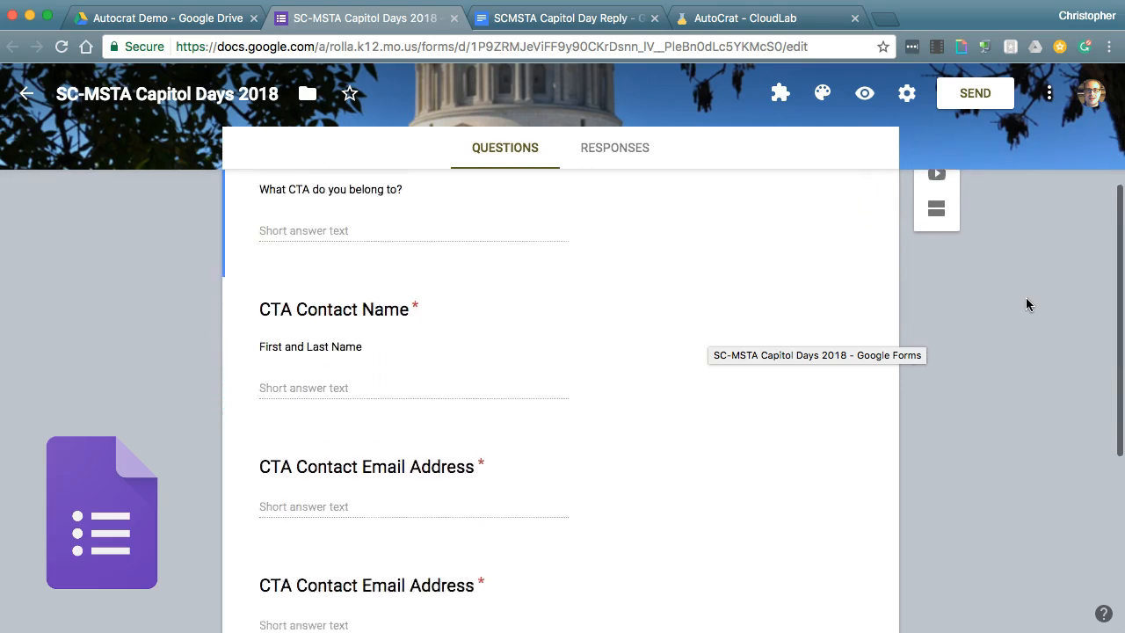
scroll(1027, 303, "down", 7)
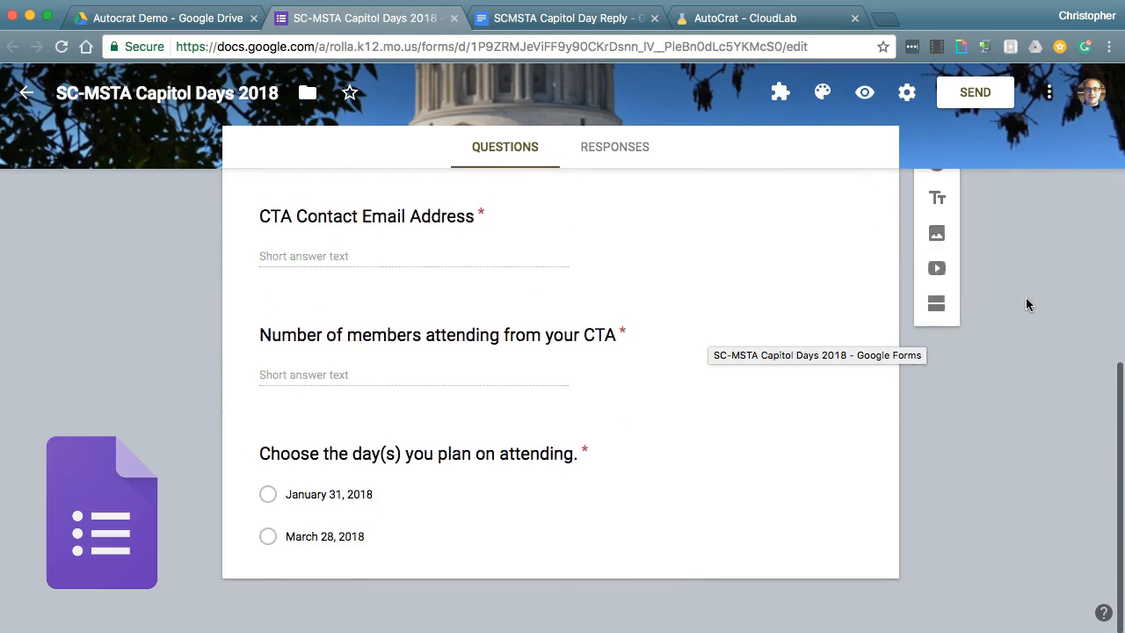
scroll(1027, 303, "up", 4)
scroll(1027, 304, "up", 10)
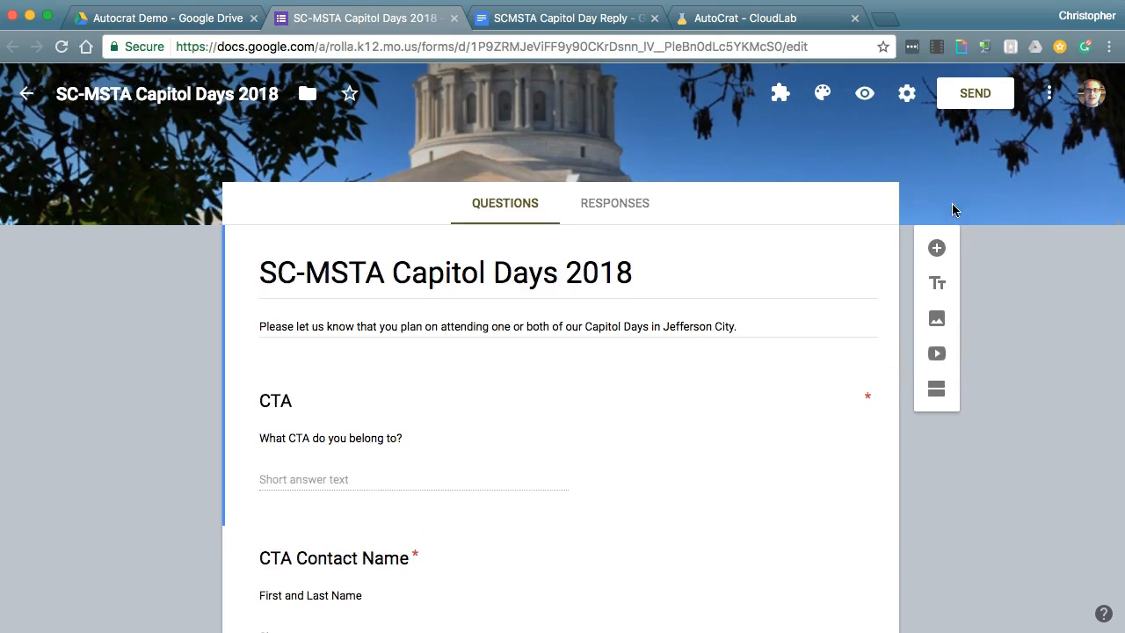
left_click(611, 214)
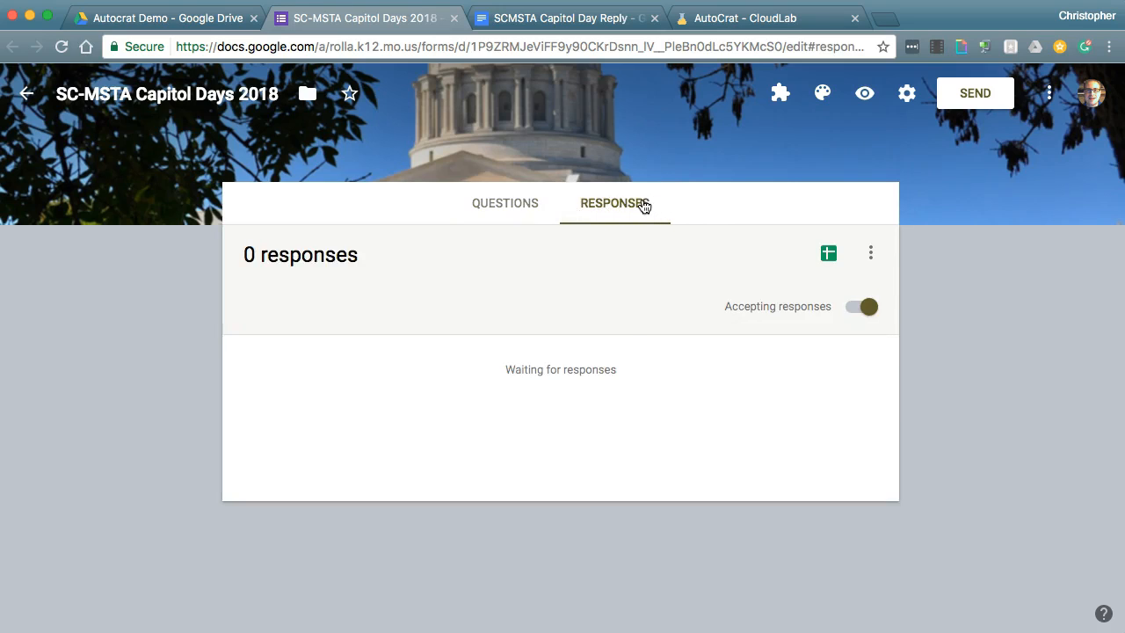
- Open the linked SC-MSTA Capitol Days 2018 (Responses) spreadsheet, then bring up the SCMSTA Capitol Day Reply document
left_click(829, 255)
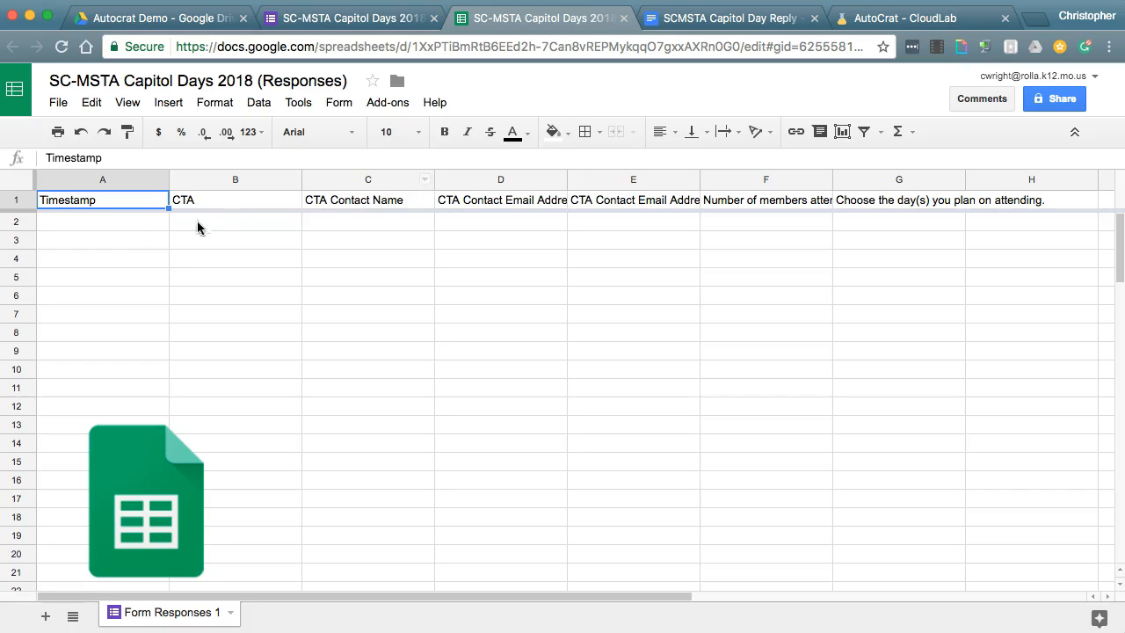
left_click(323, 18)
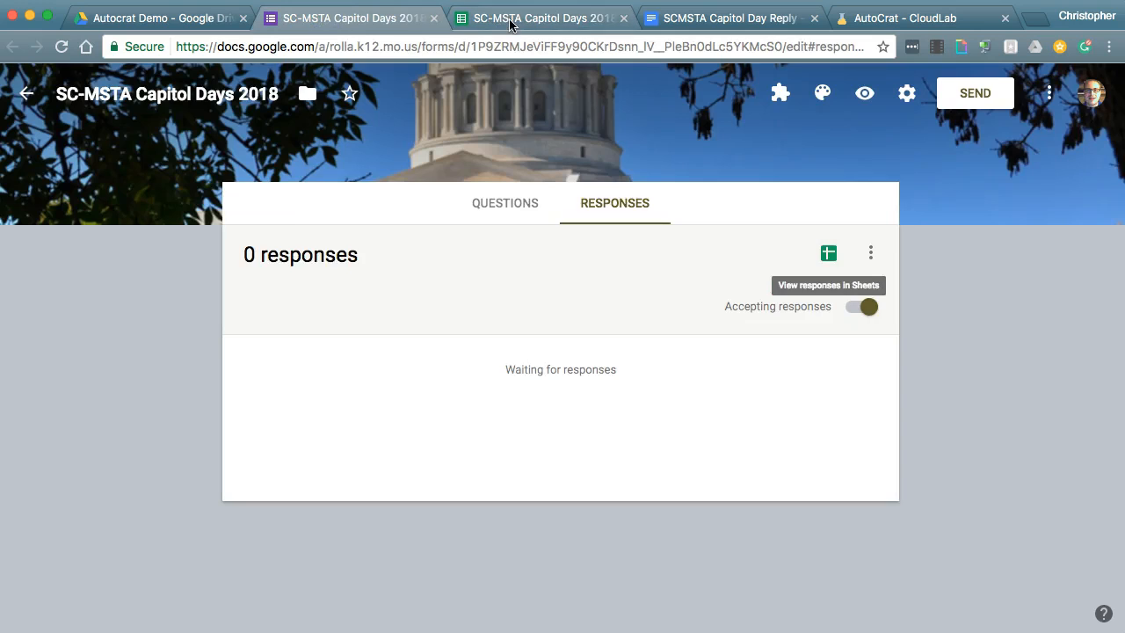
left_click(510, 18)
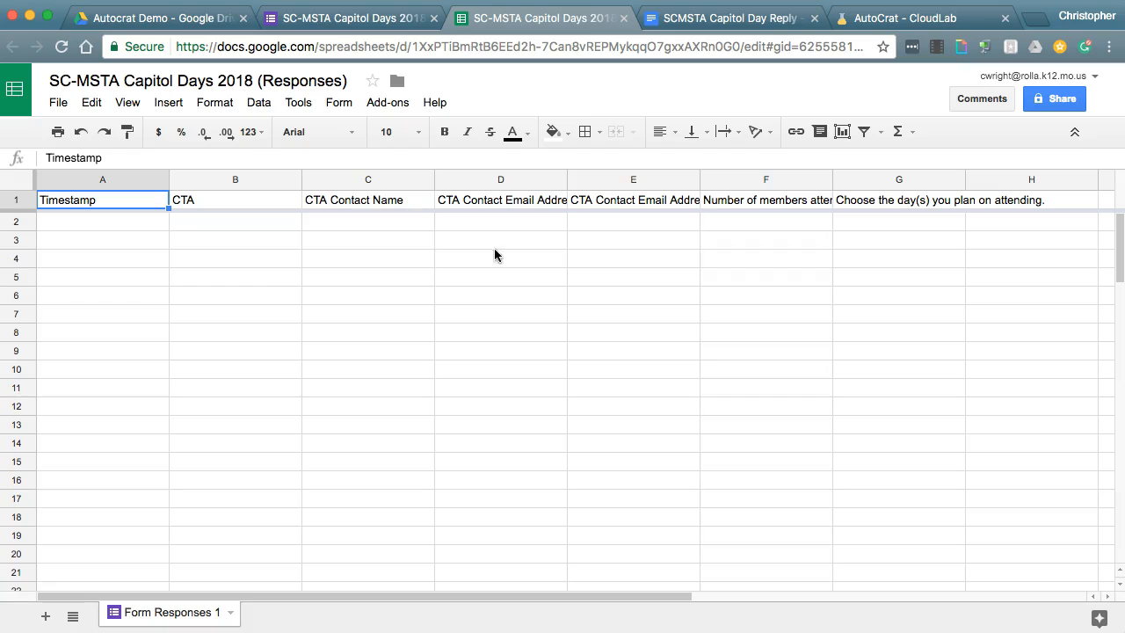
left_click(708, 18)
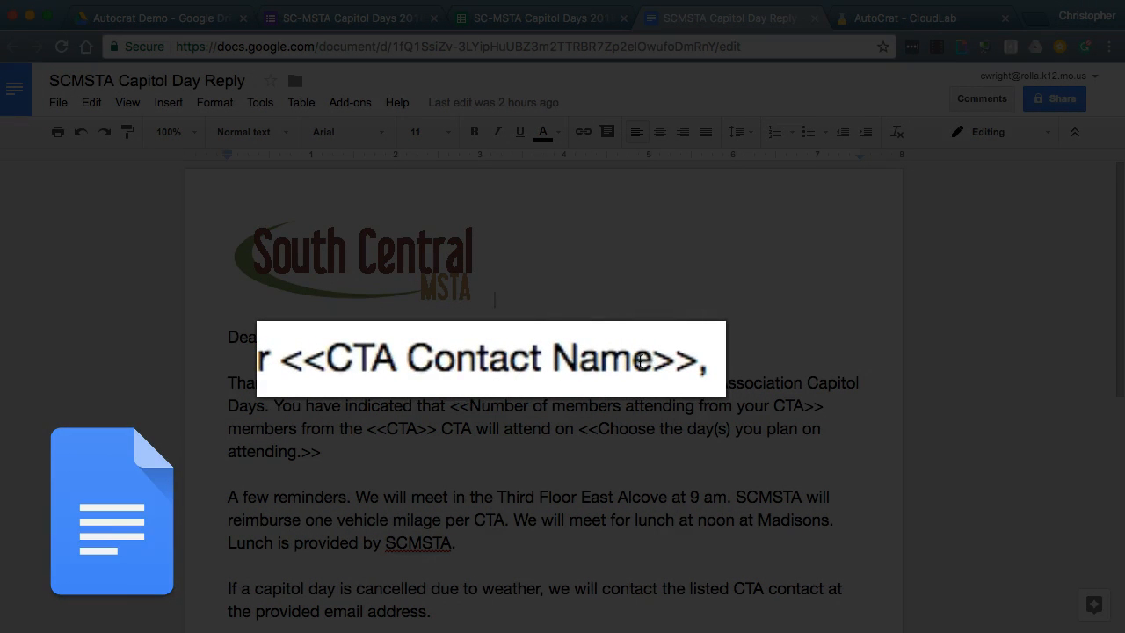
- Check that the <<CTA Contact Name>> tag matches a spreadsheet column header
left_click_drag(286, 360, 694, 361)
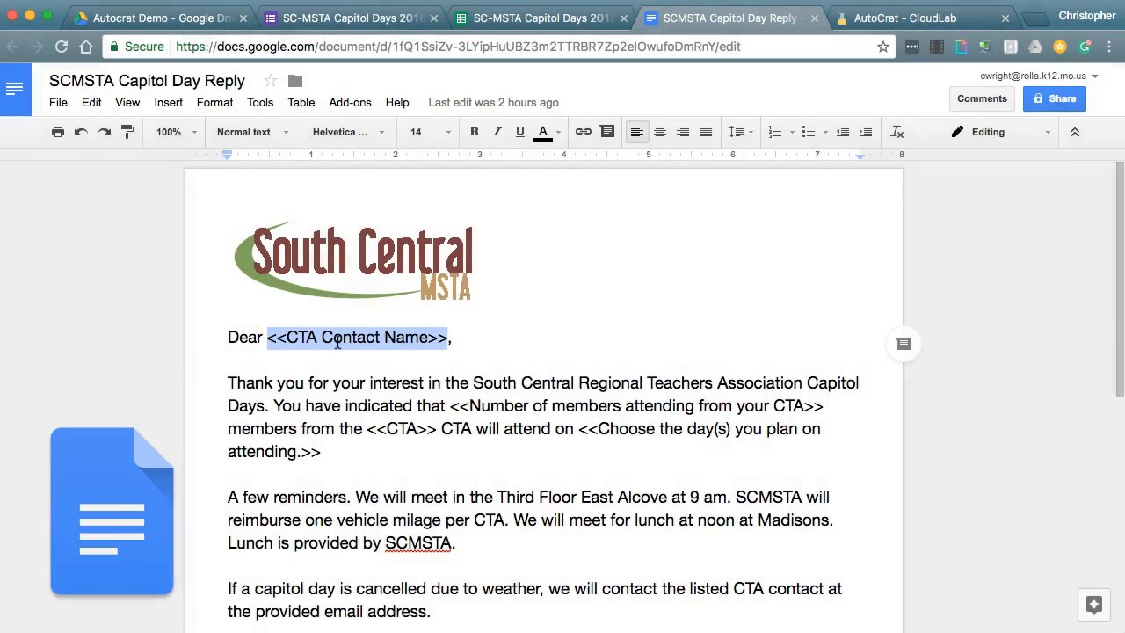
left_click(502, 26)
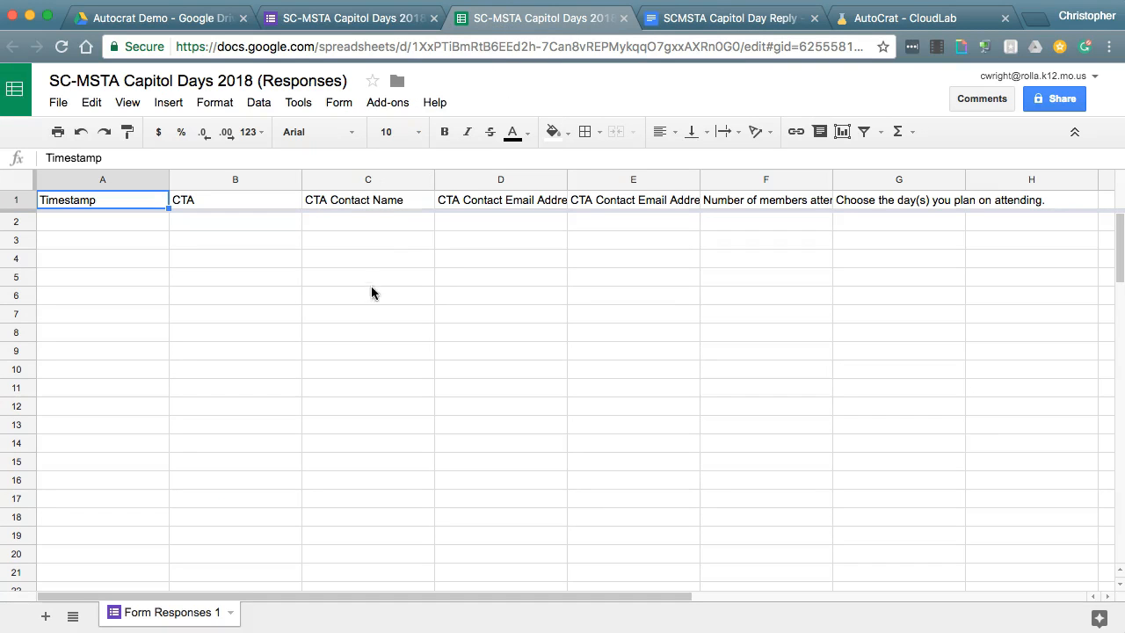
left_click(673, 11)
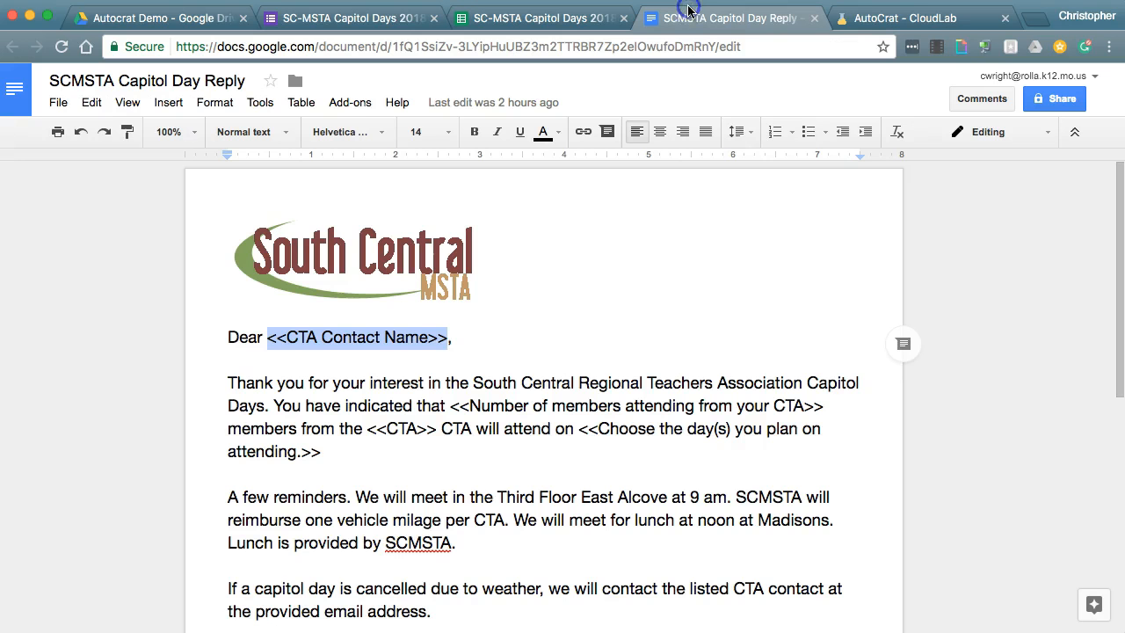
- Check the number-of-members-attending tag against its Number of members attending sheet header
left_click_drag(823, 405, 452, 405)
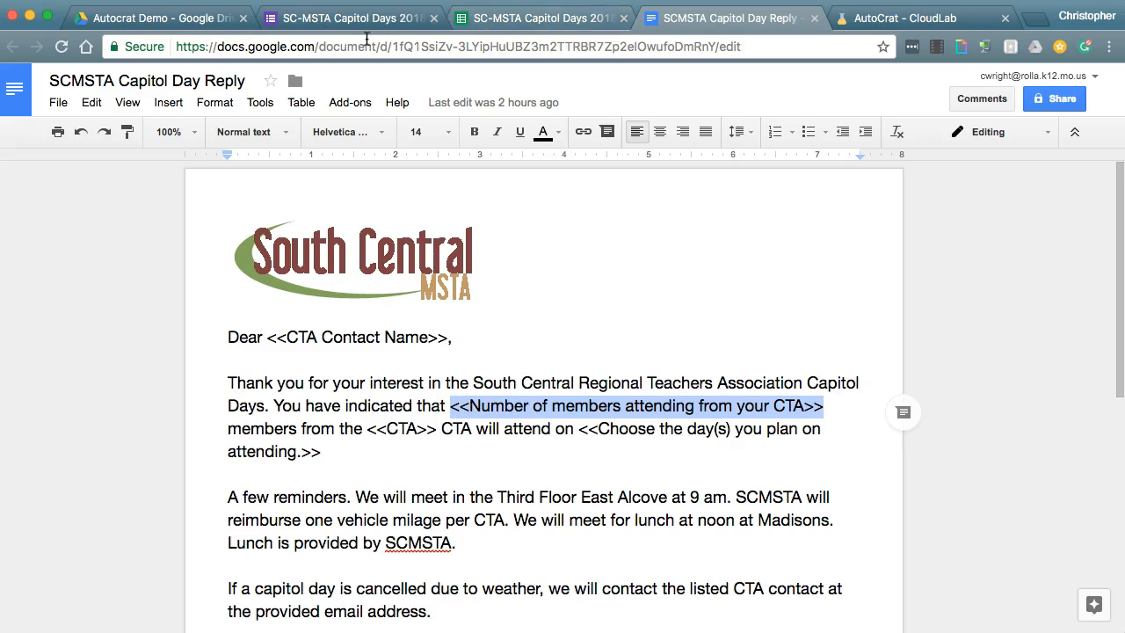
left_click(479, 19)
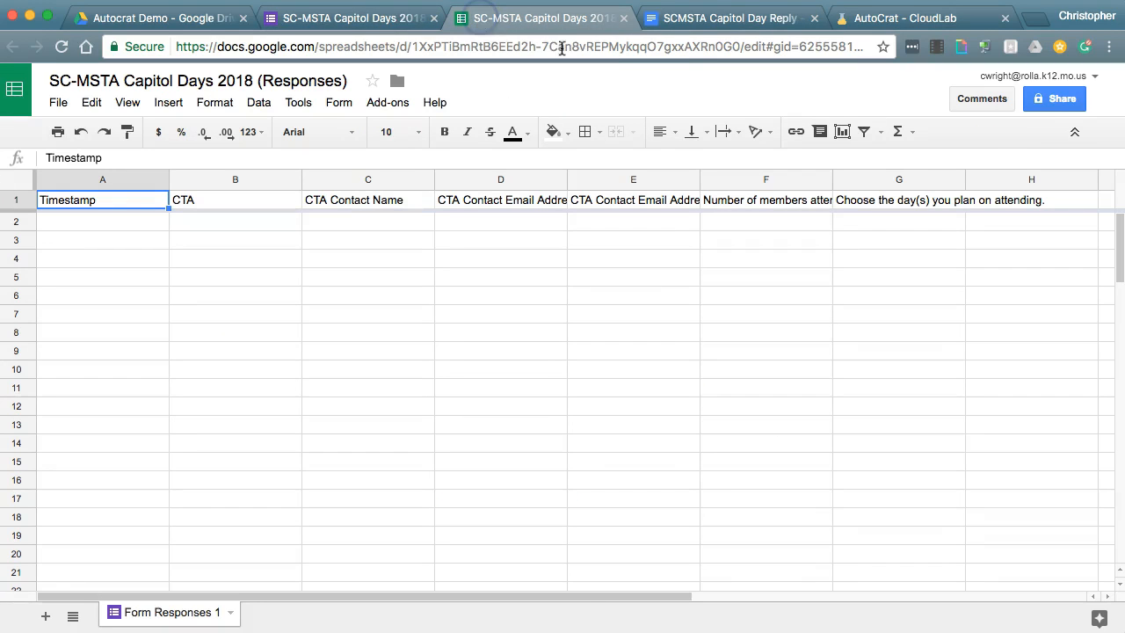
left_click(782, 204)
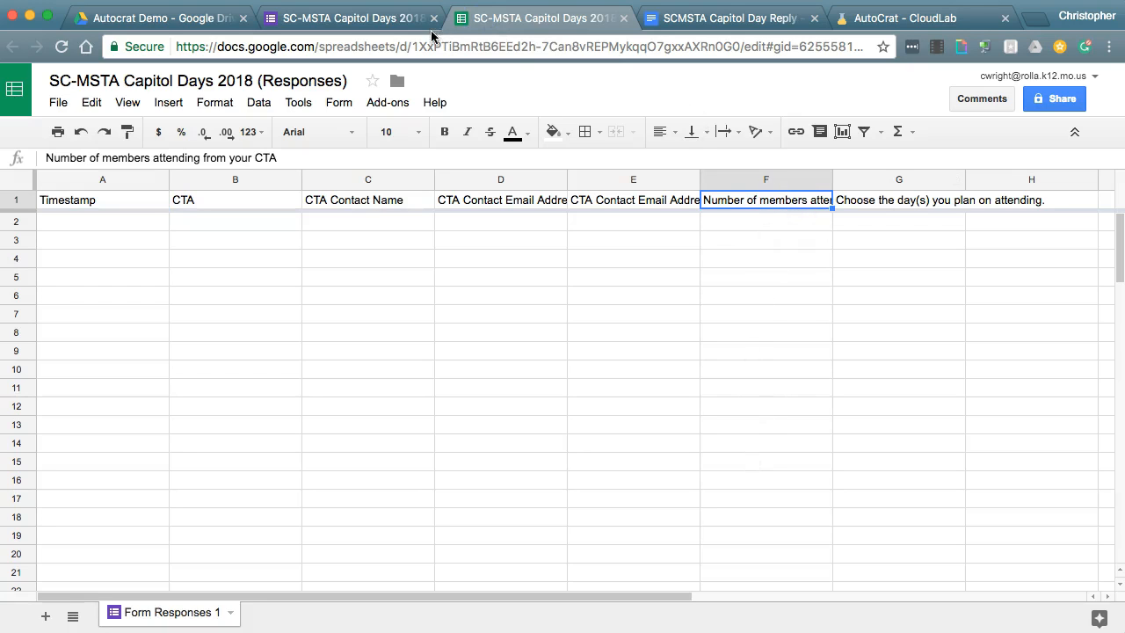
left_click(402, 20)
left_click(513, 20)
left_click(694, 20)
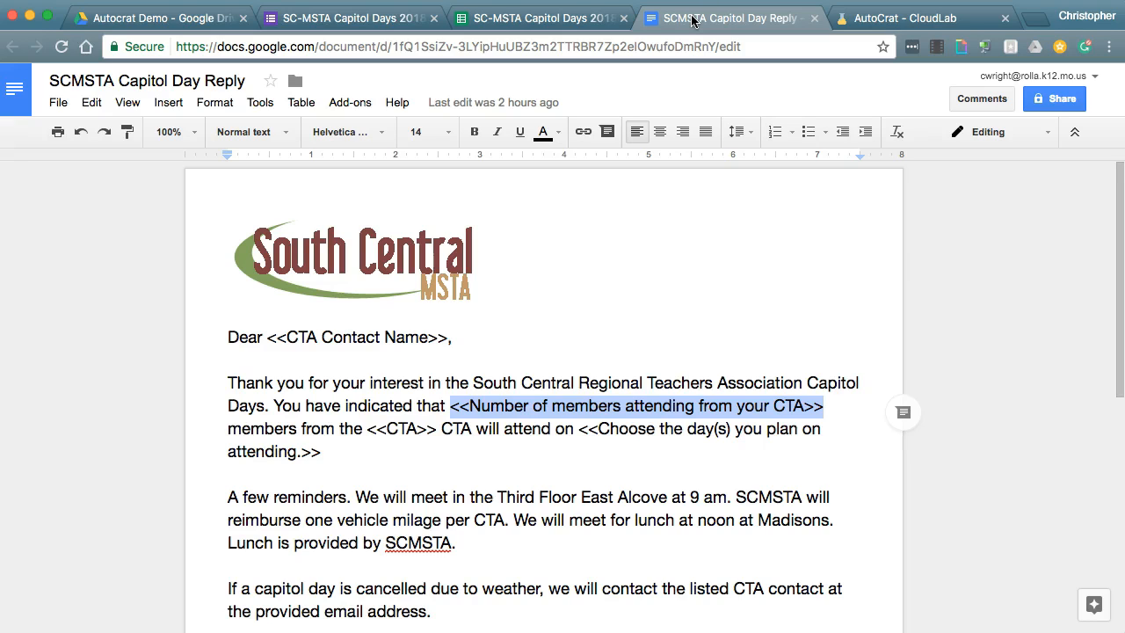
left_click(508, 20)
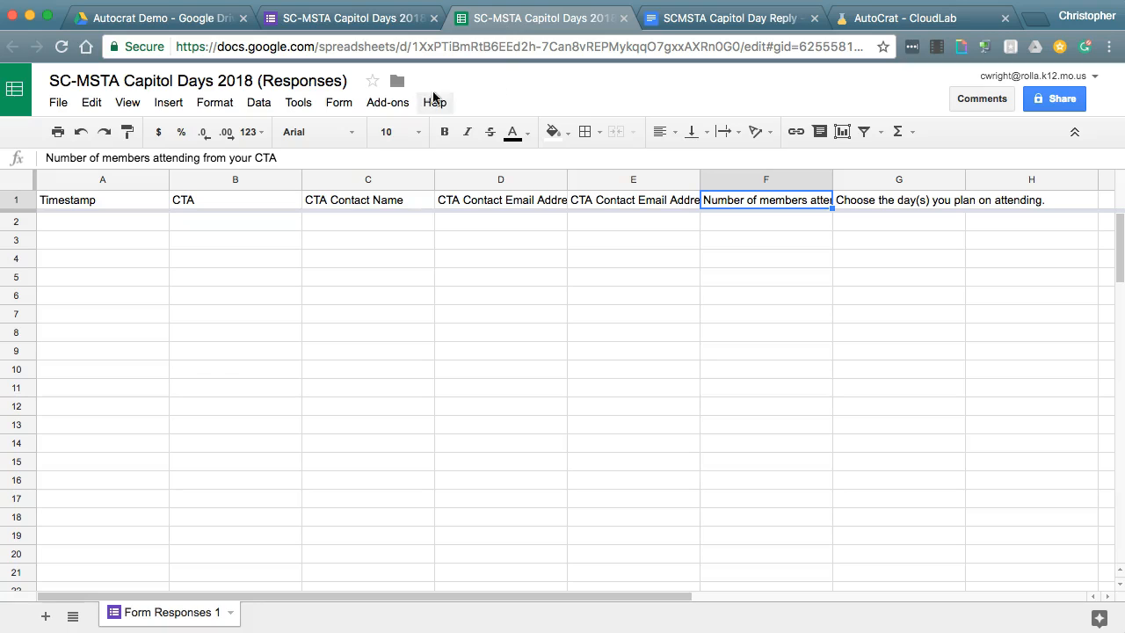
left_click(392, 107)
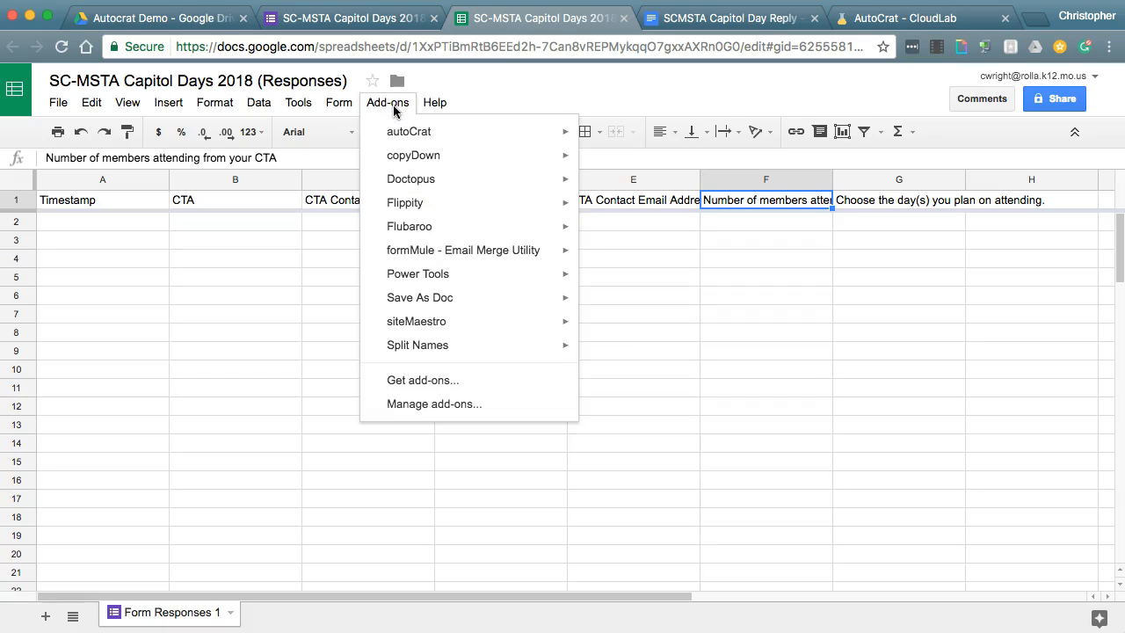
- Confirm in the Get add-ons store that autoCrat shows MANAGE, then close the store
mouse_move(397, 132)
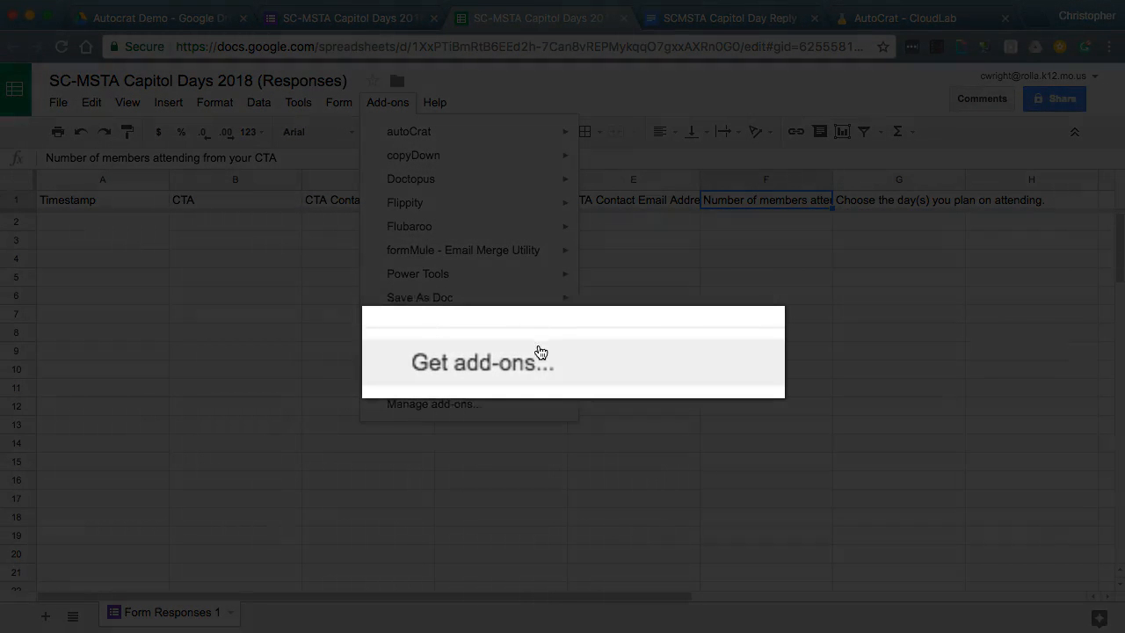
left_click(448, 380)
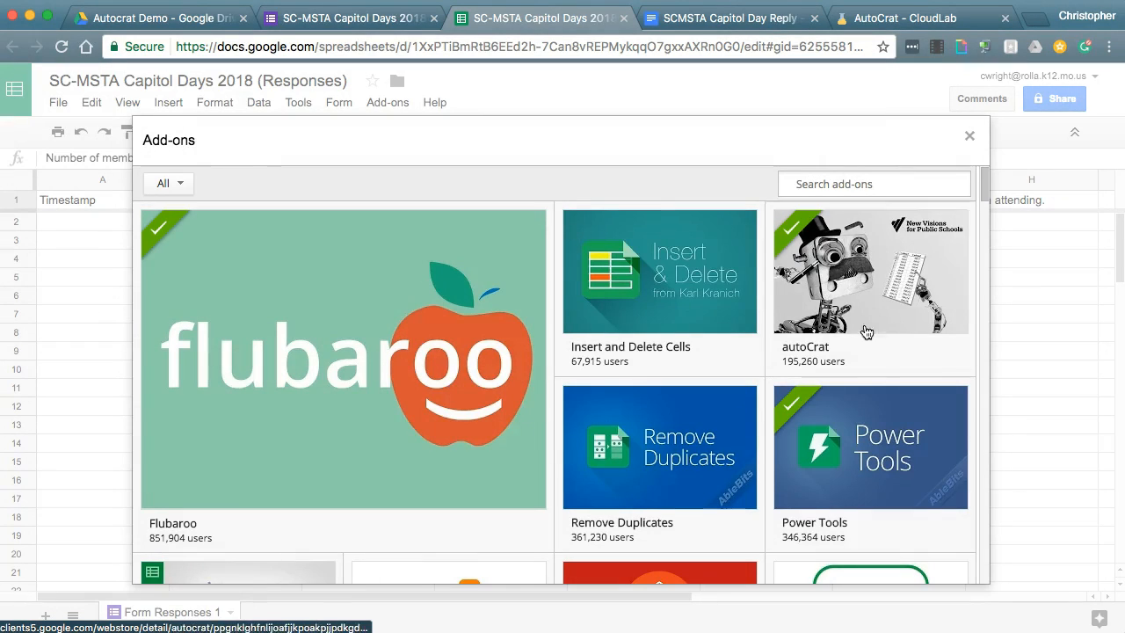
left_click(846, 271)
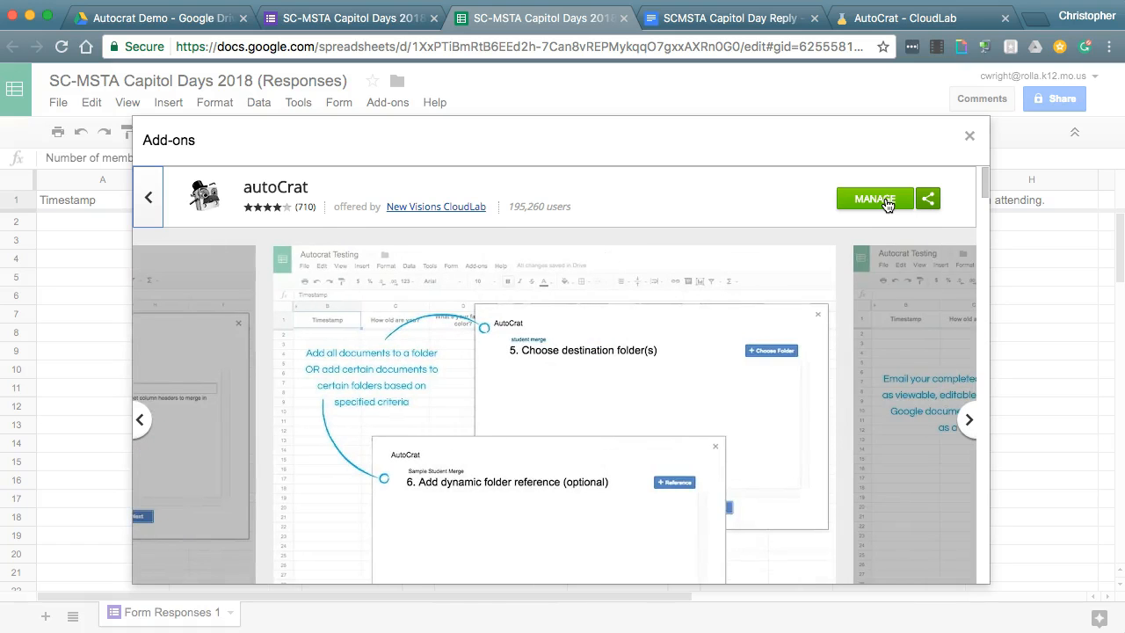
left_click(969, 136)
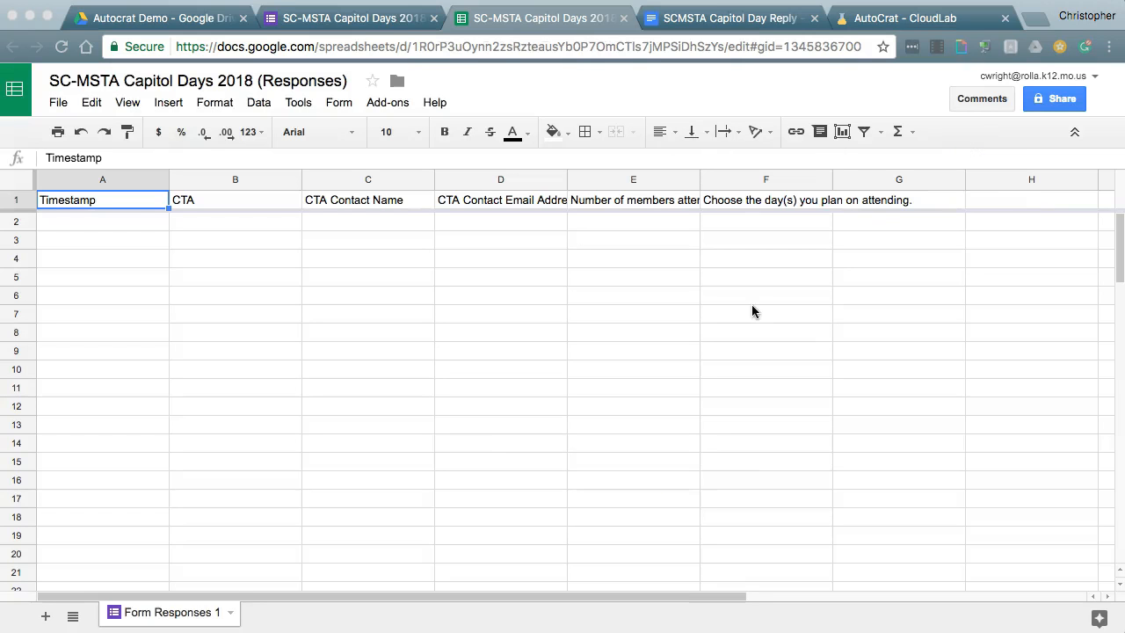
- Launch autoCrat from the Add-ons menu and start a new job
left_click(380, 103)
mouse_move(395, 137)
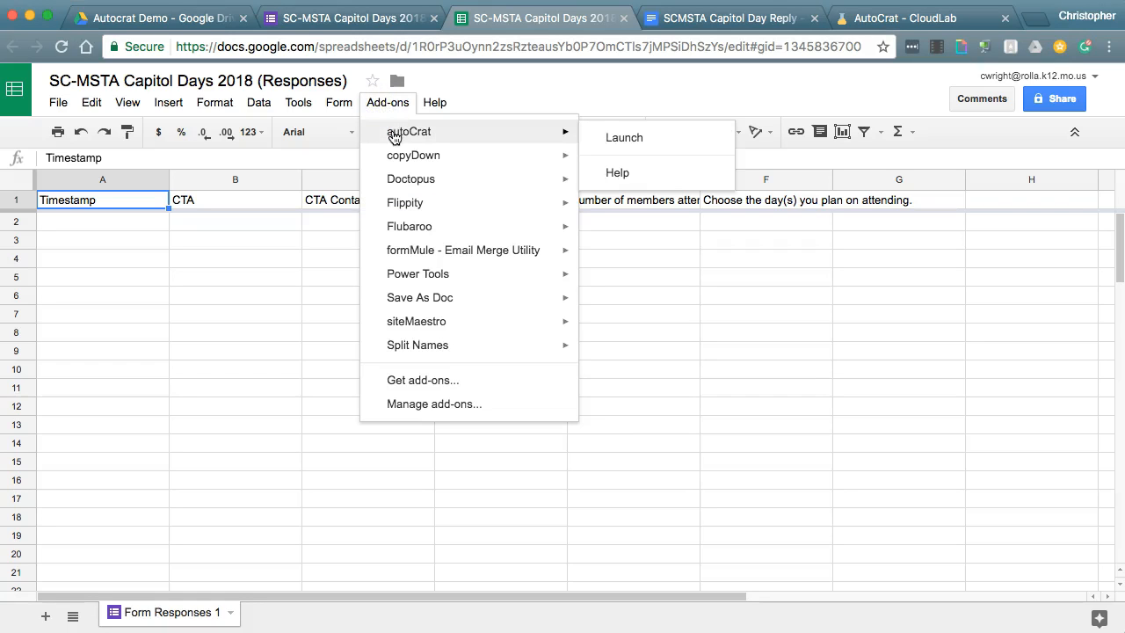
left_click(656, 148)
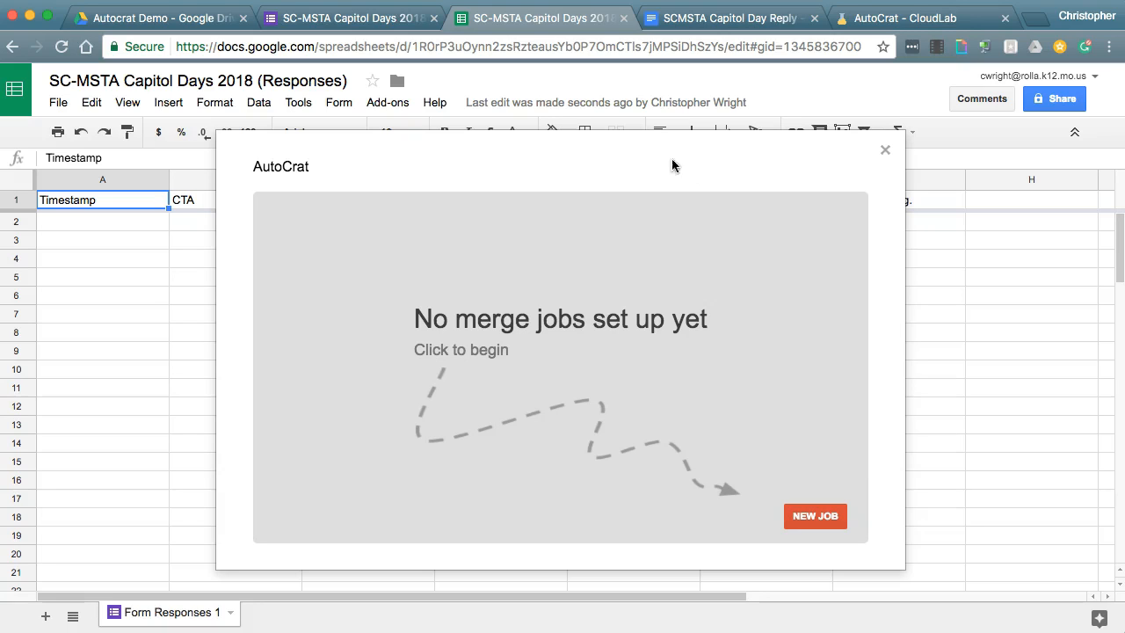
left_click(813, 519)
- Name the job 'Merge' and advance to the template step
left_click(684, 278)
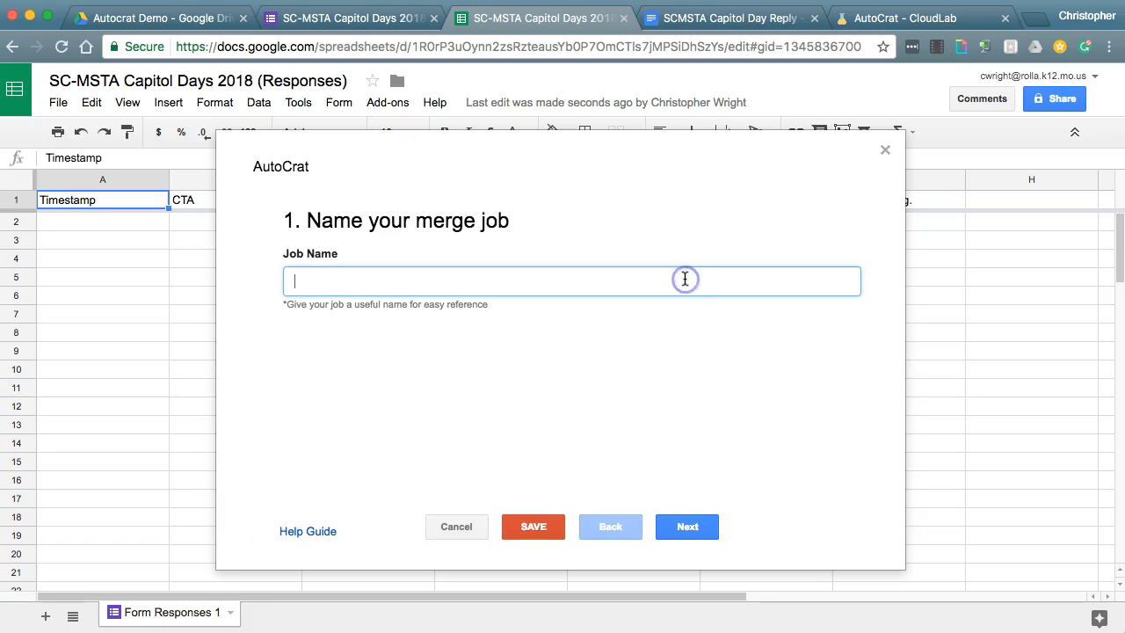
type("Merge")
key("BackSpace")
key("BackSpace")
key("BackSpace")
key("BackSpace")
key("BackSpace")
type("Merge")
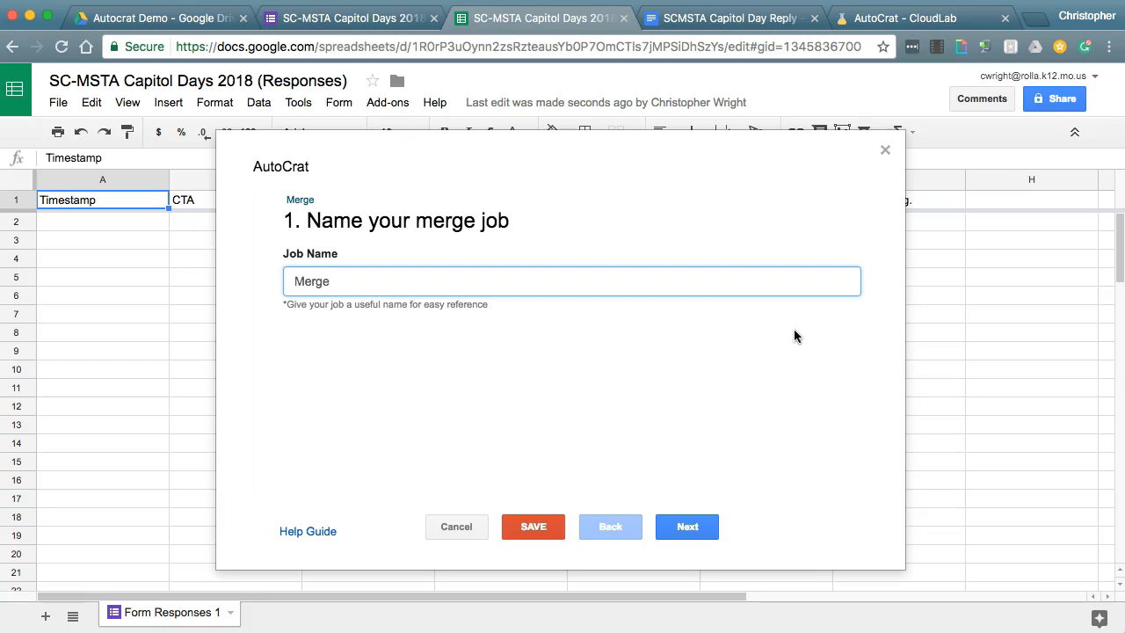
left_click(716, 445)
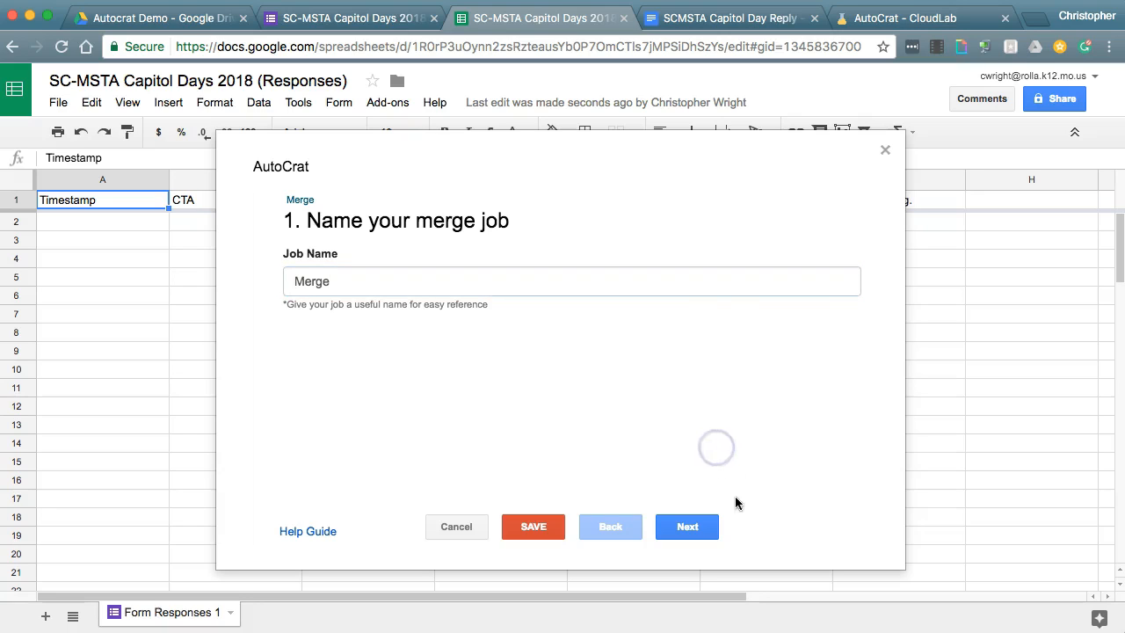
left_click(684, 531)
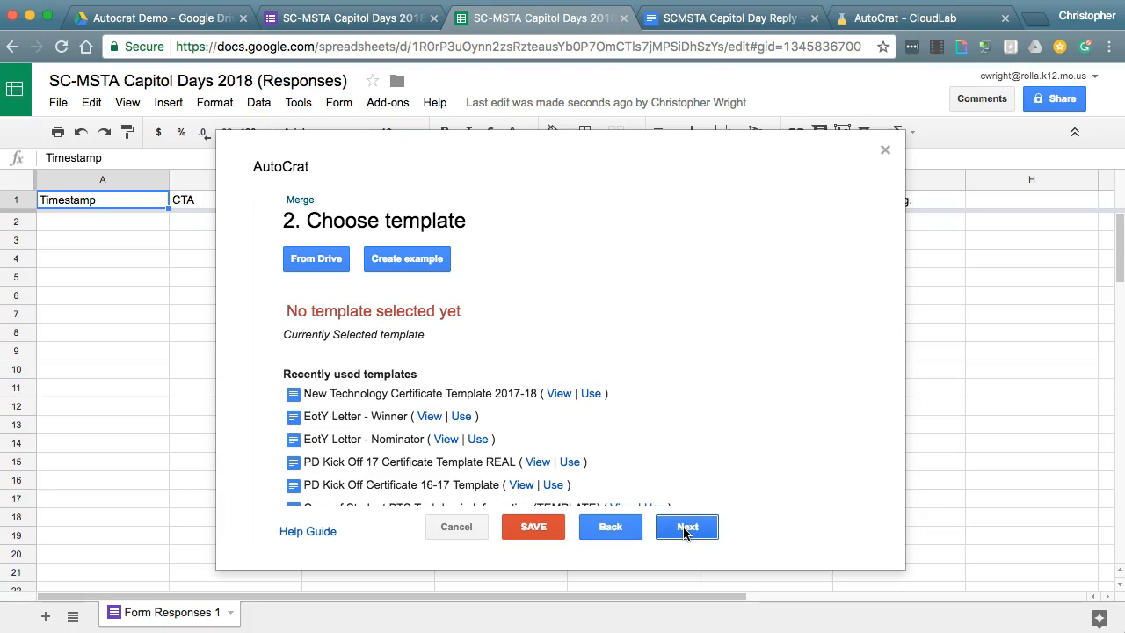
- Select the SCMSTA Capitol Day Reply document from Drive as the job's template
left_click(720, 20)
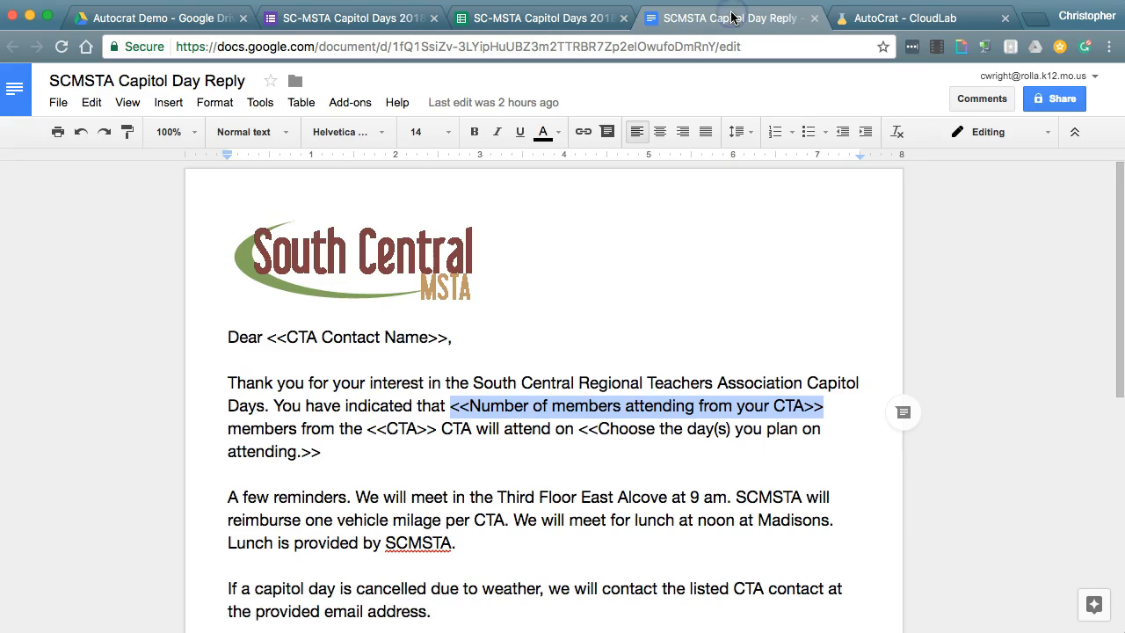
left_click(531, 27)
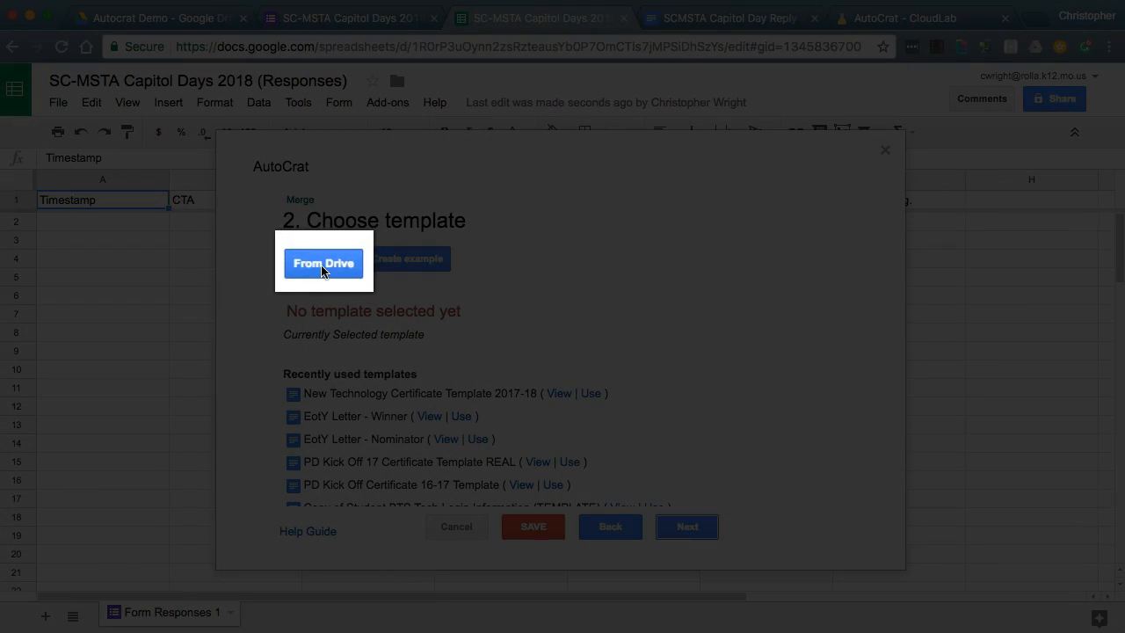
left_click(322, 266)
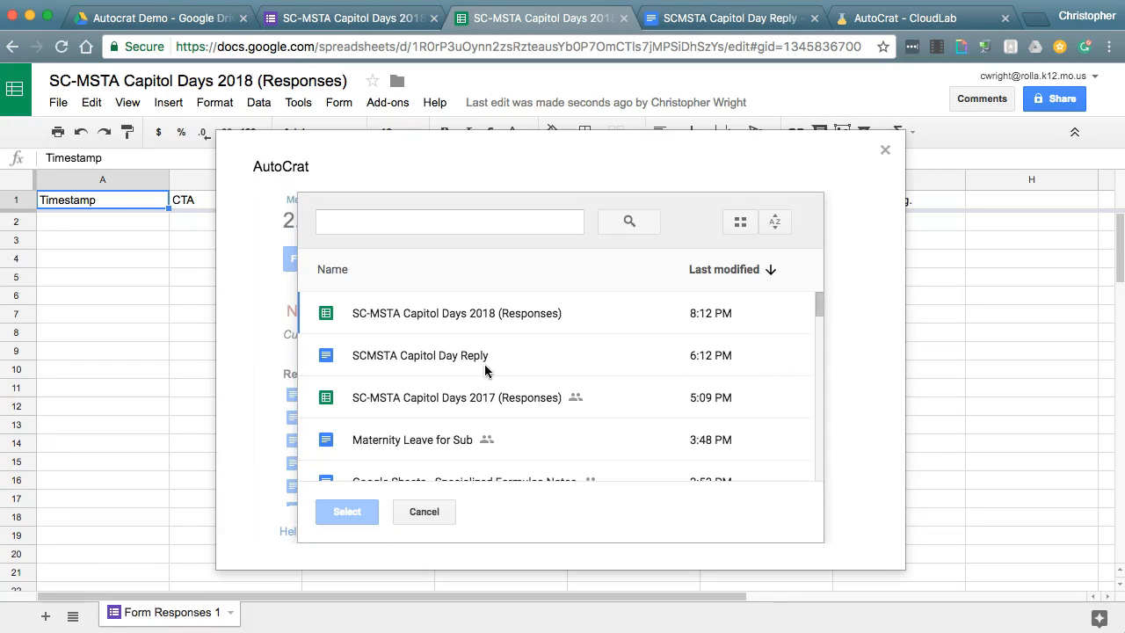
left_click(385, 361)
left_click(346, 510)
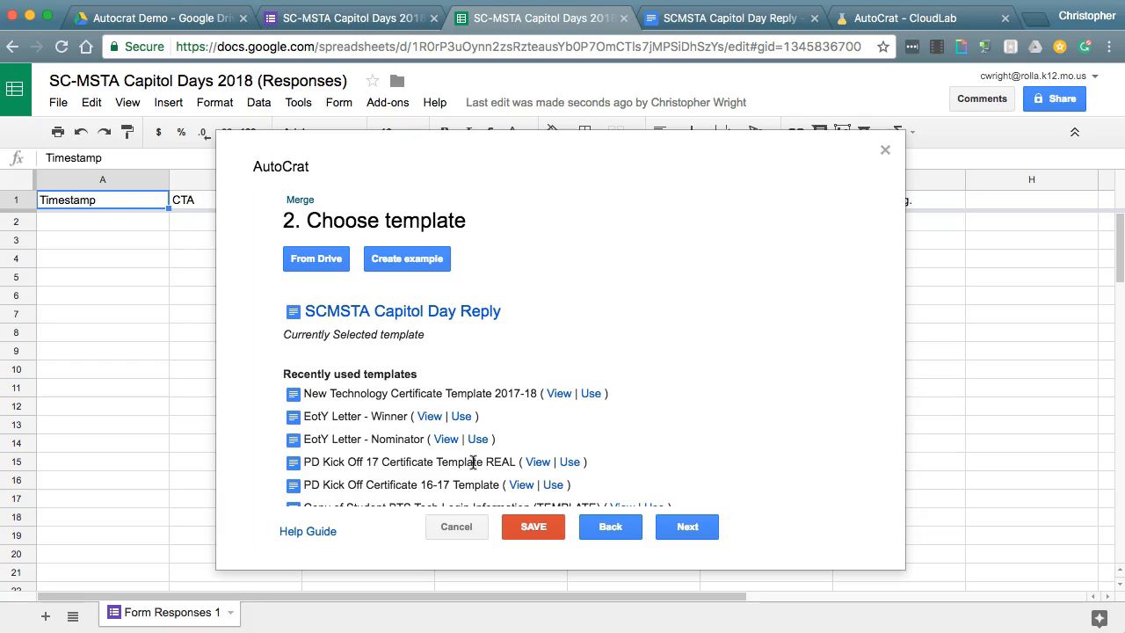
- Confirm the <<CTA Contact Name>> tag maps to the CTA Contact Name column and review other mappings
left_click(688, 529)
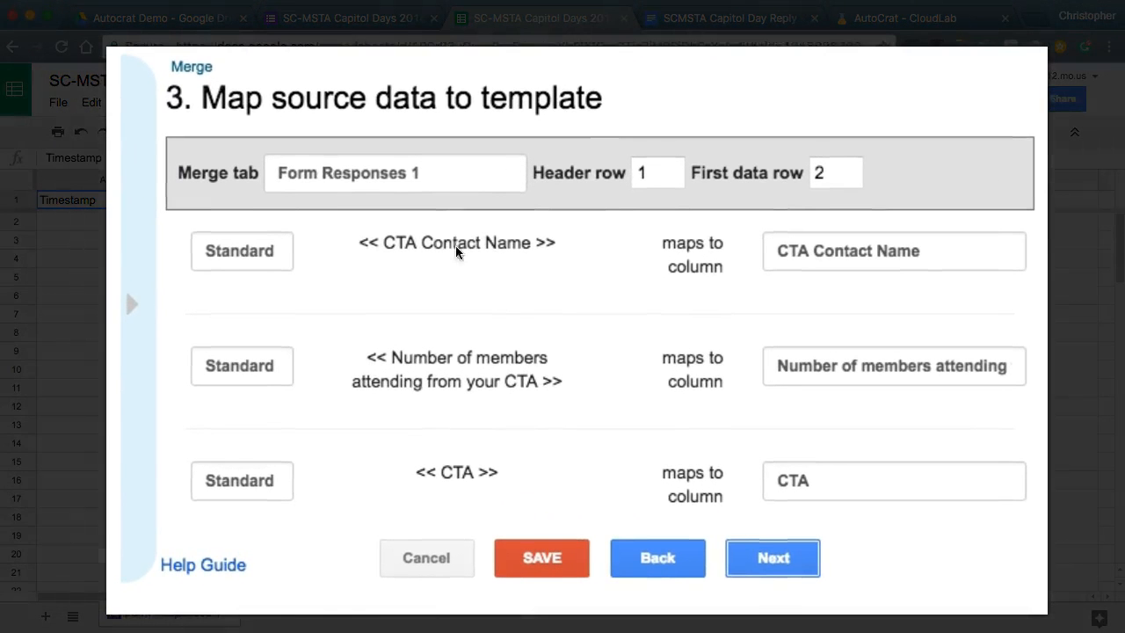
left_click_drag(549, 243, 352, 245)
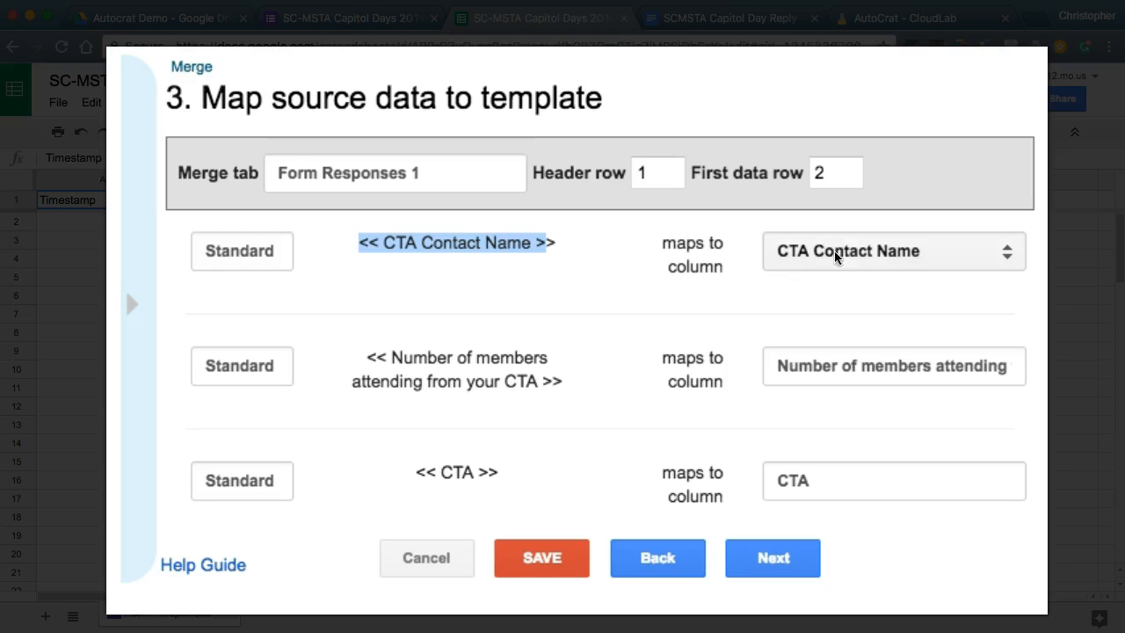
left_click(1007, 255)
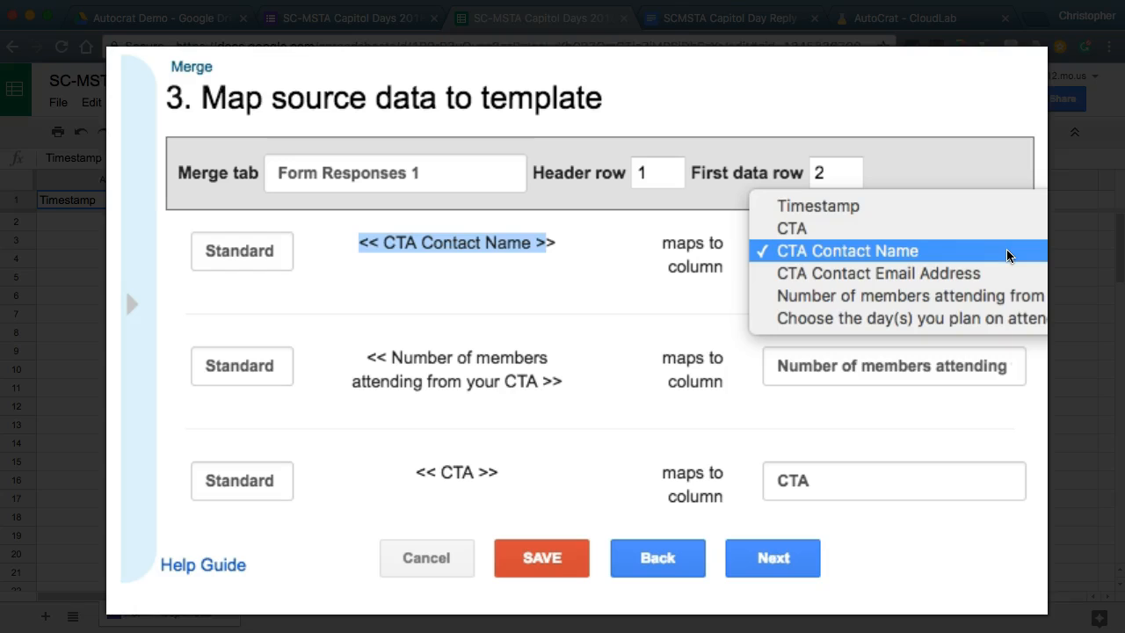
left_click(576, 287)
left_click(403, 240)
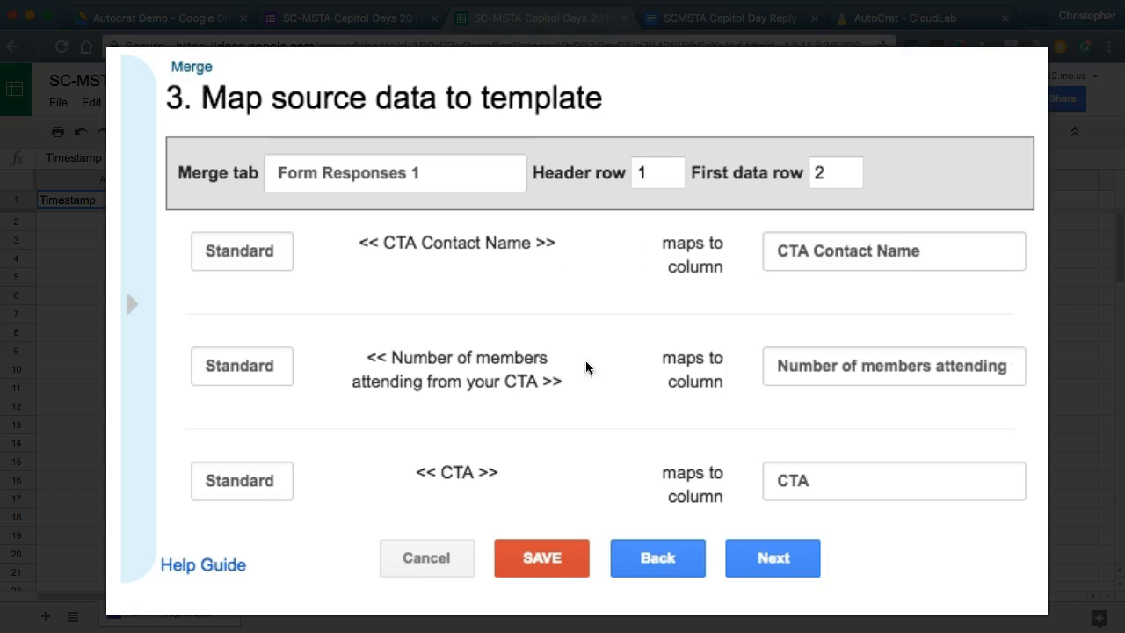
scroll(463, 471, "down", 2)
scroll(463, 471, "down", 2)
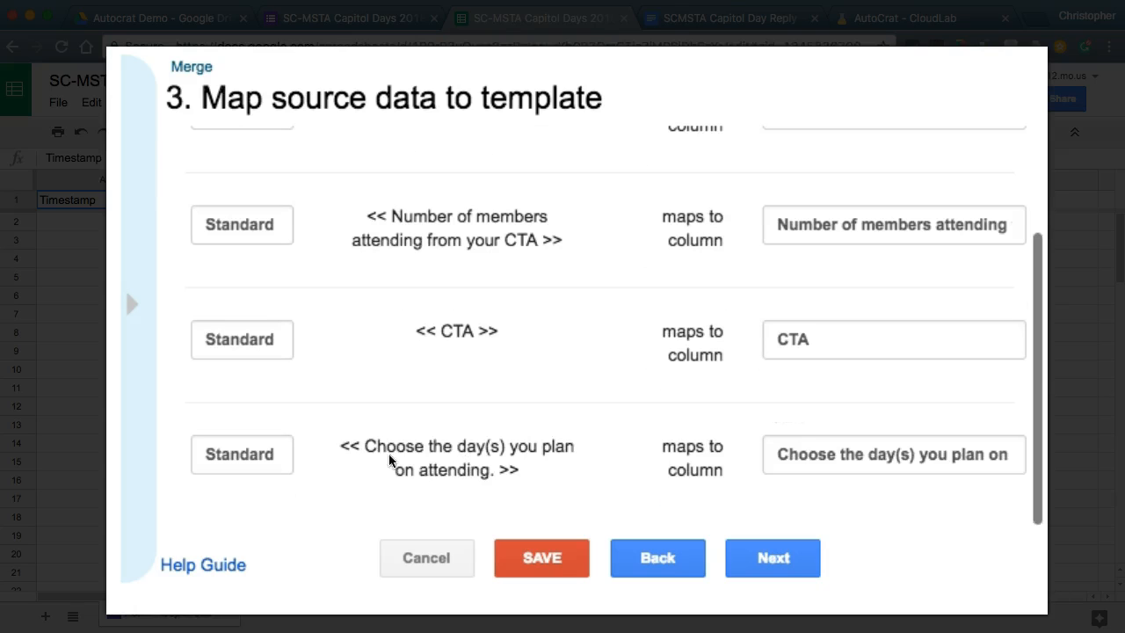
scroll(500, 427, "up", 4)
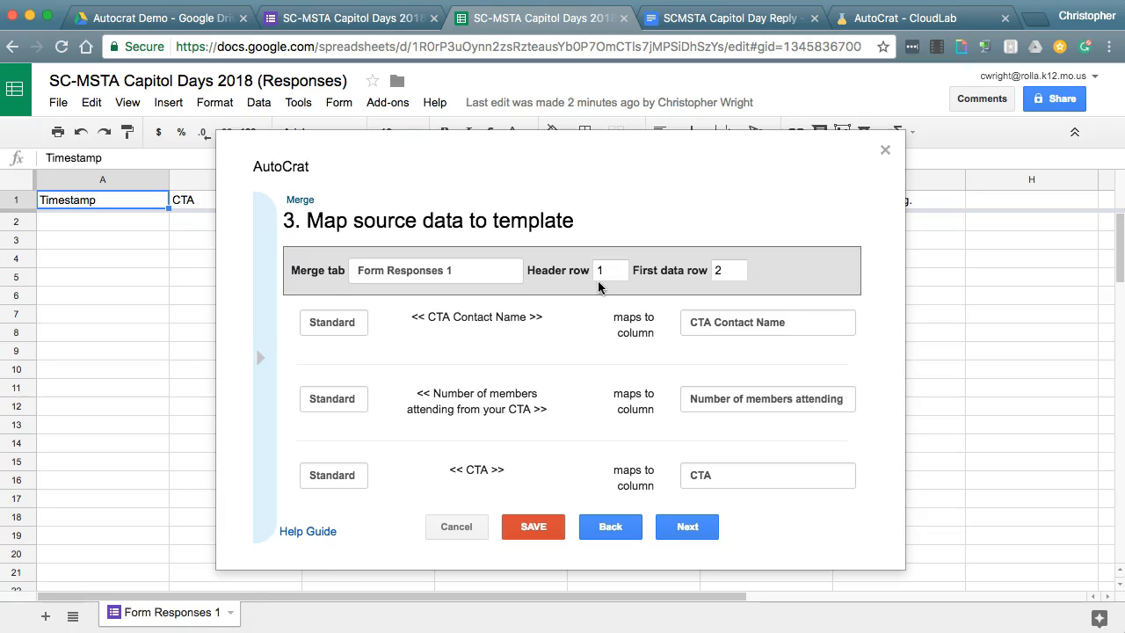
- Set the output file name to '<<CTA Contact Name>> Capitol Day Reply 2018'
left_click(689, 527)
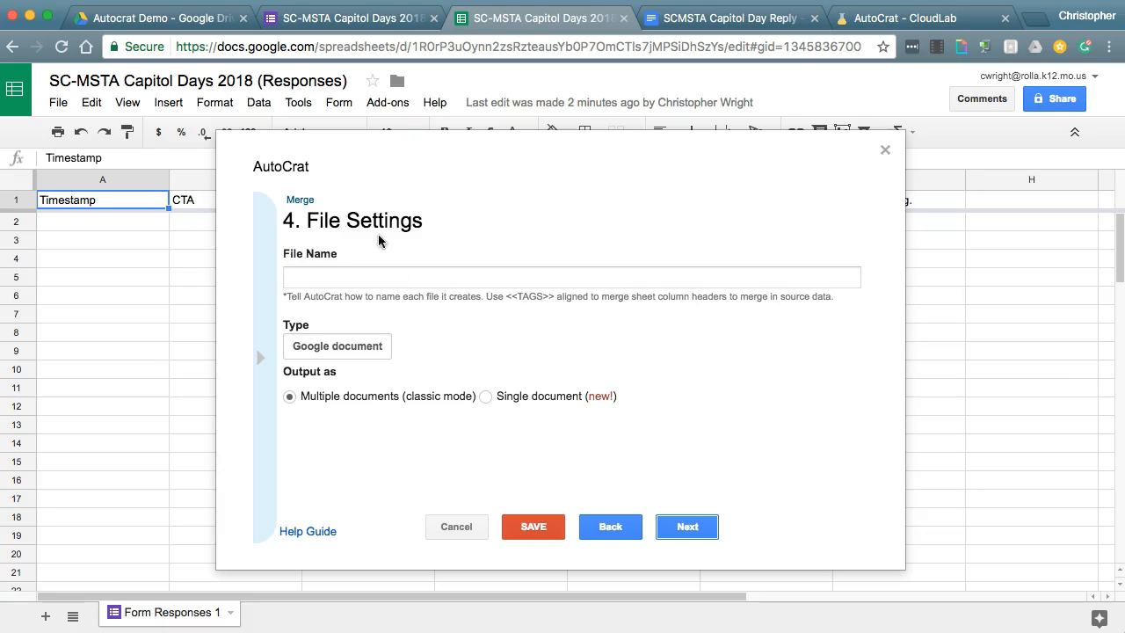
left_click(295, 280)
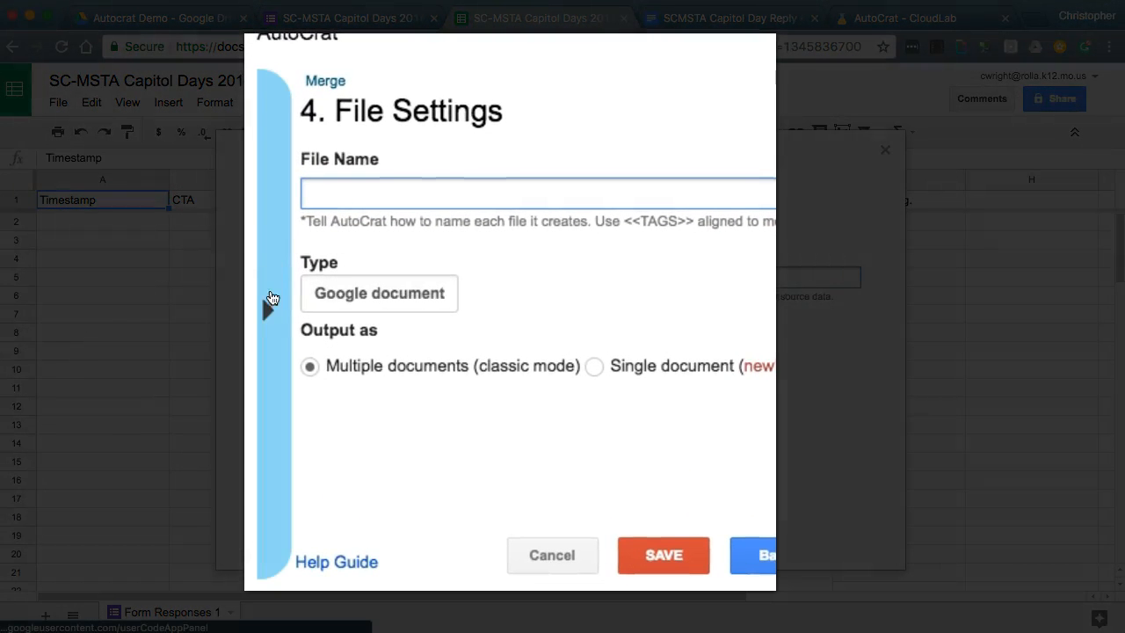
left_click(280, 308)
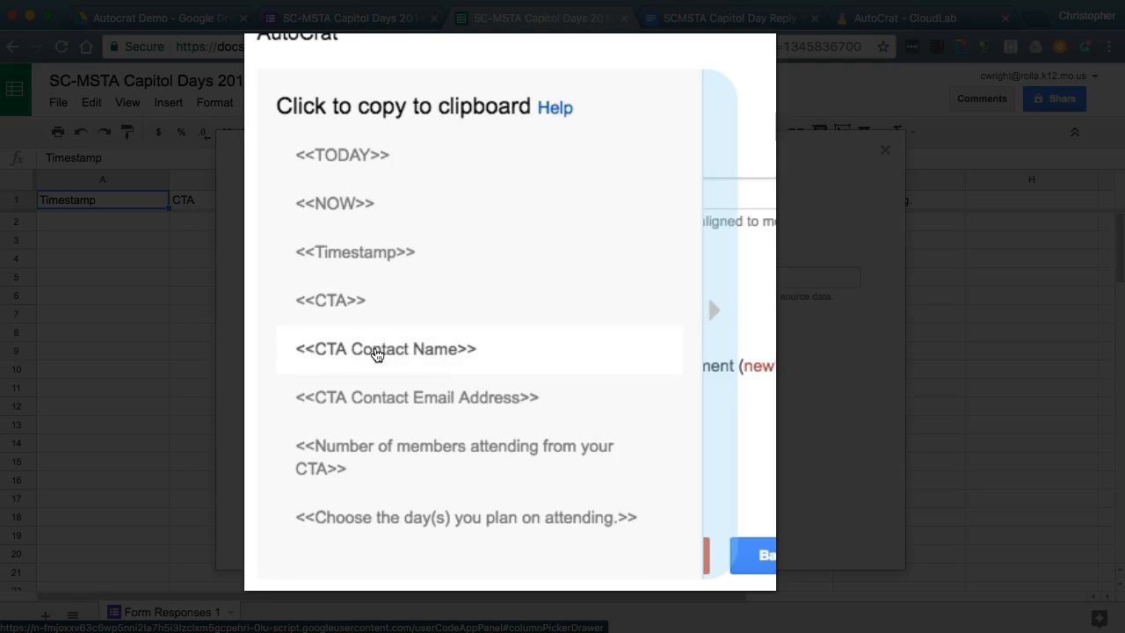
left_click(378, 352)
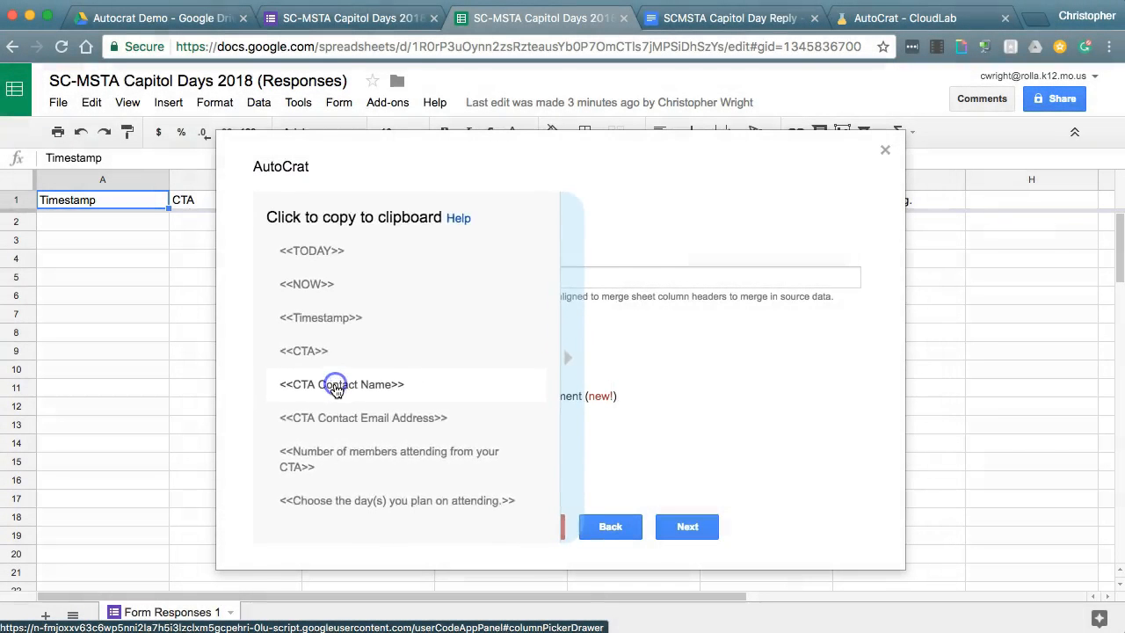
left_click(385, 275)
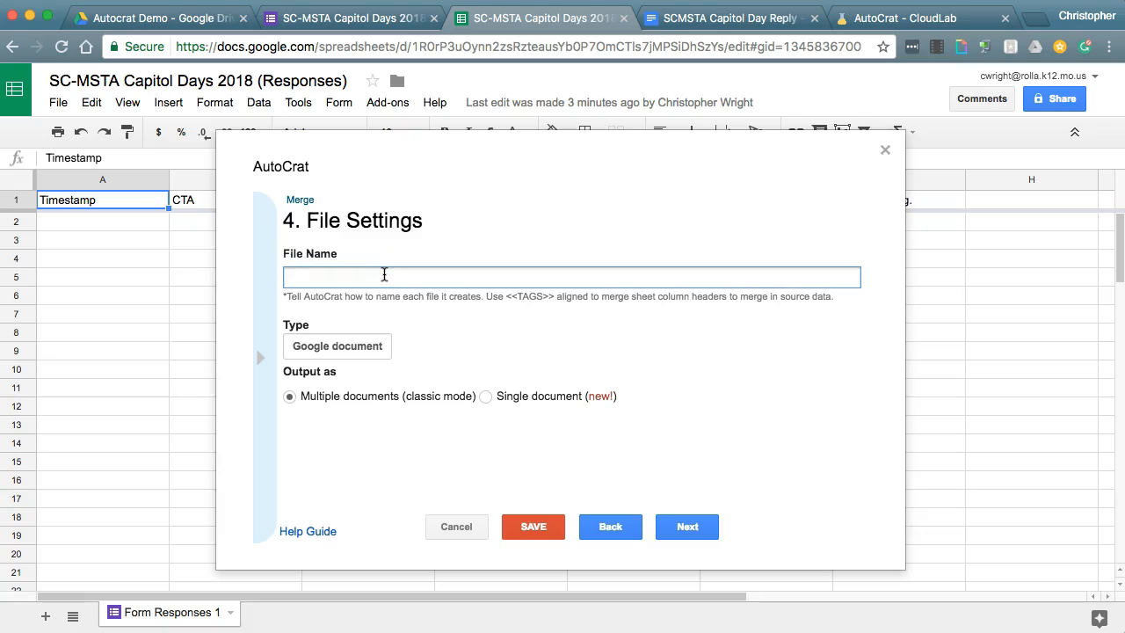
type("<<CTA Contact Name>>")
type("Capitol Day Reply 2018")
- Change the output file type from Google document to PDF
left_click(337, 348)
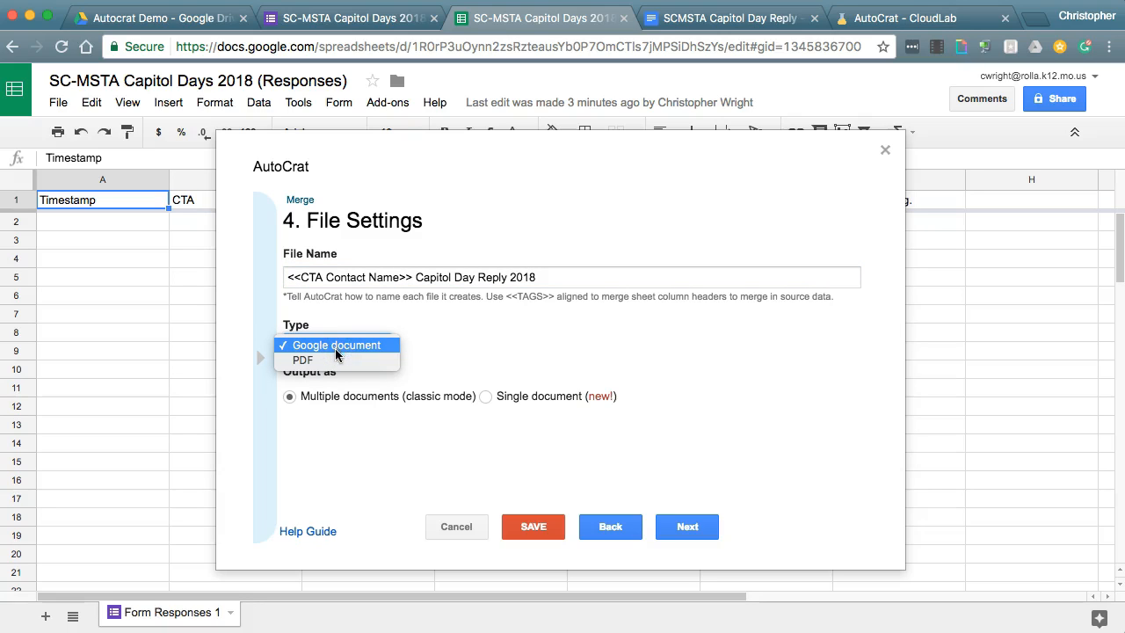
left_click(328, 361)
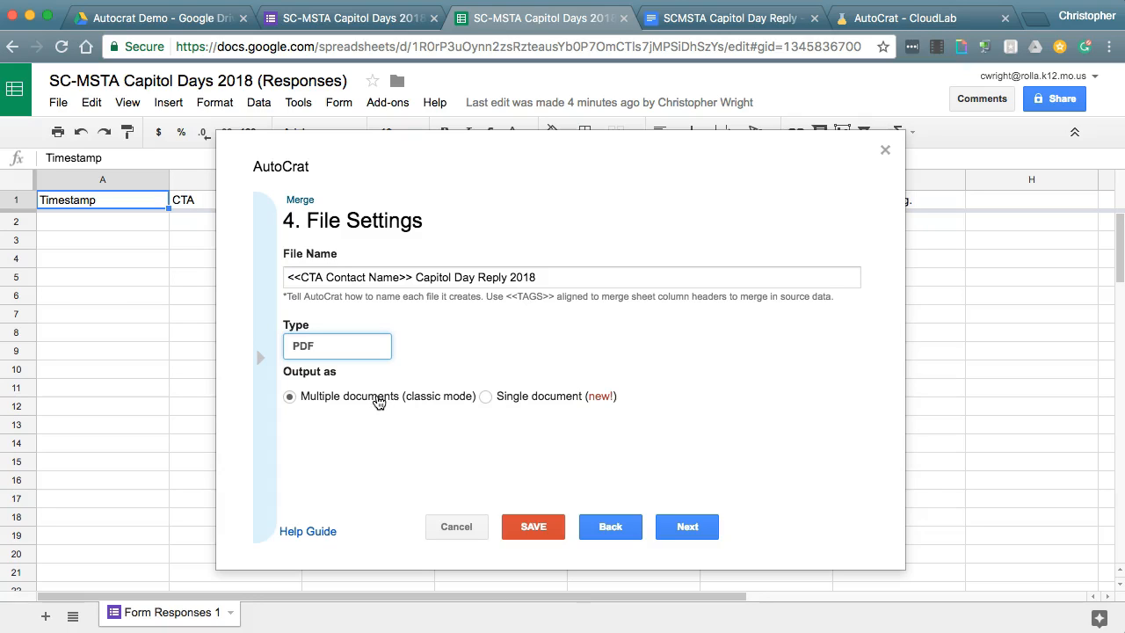
- Pick the Autocrat Demo Drive folder as the merge destination and advance to step 6
left_click(700, 531)
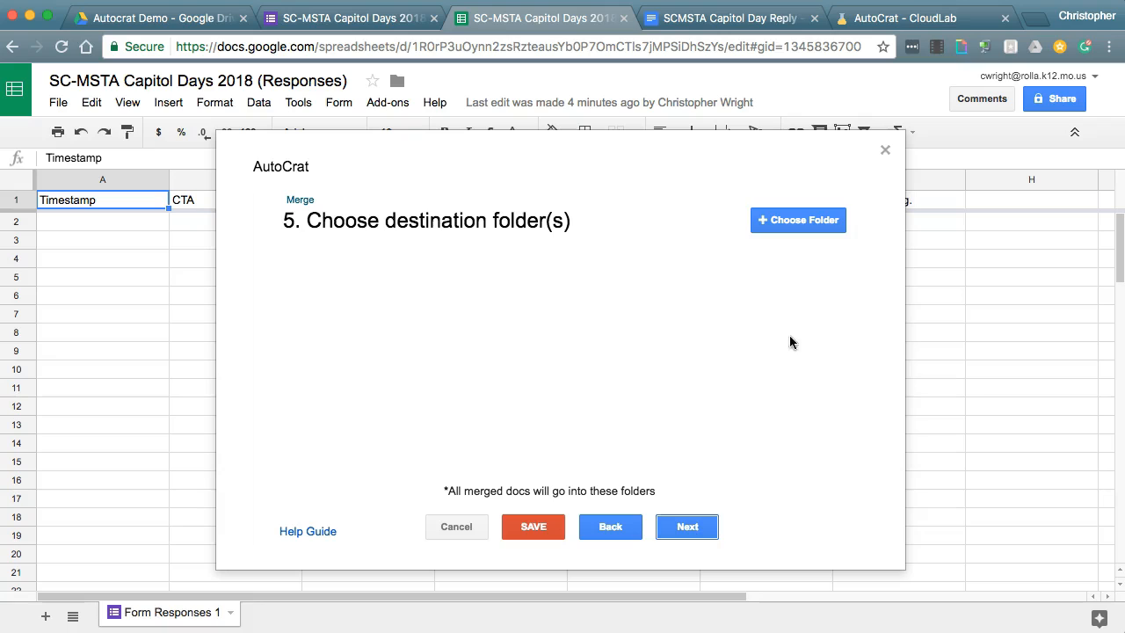
left_click(787, 227)
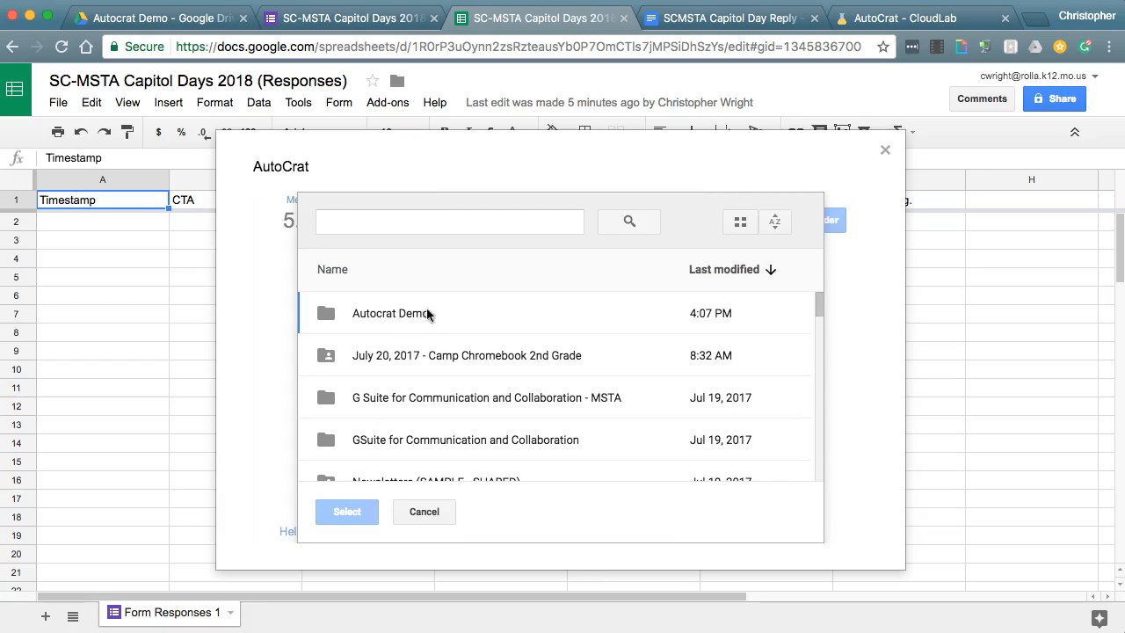
left_click(401, 315)
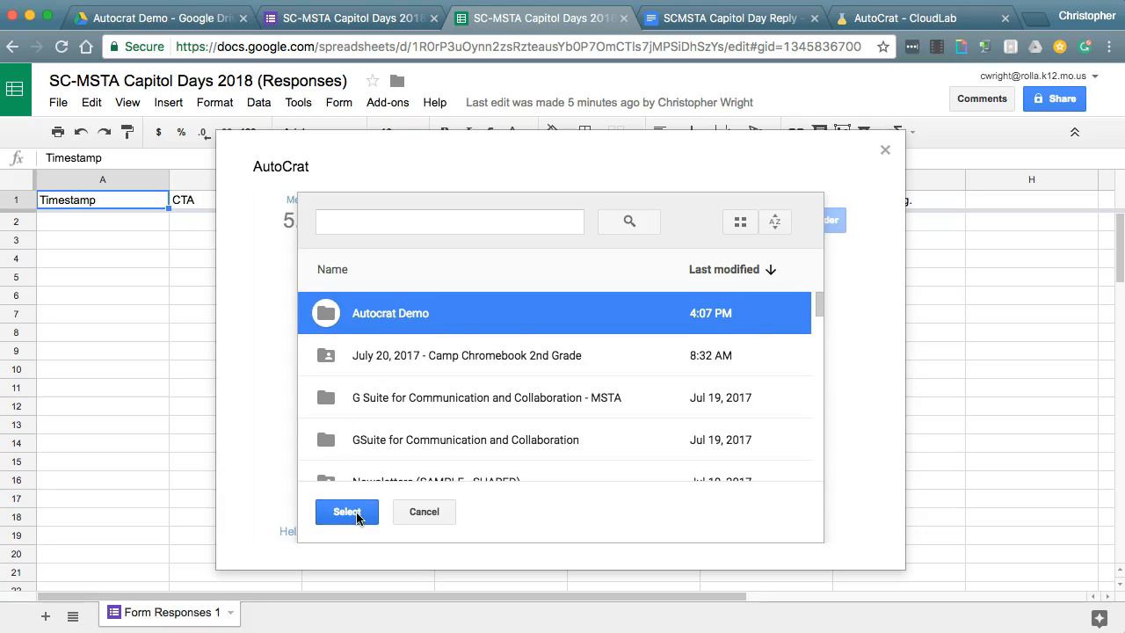
left_click(347, 513)
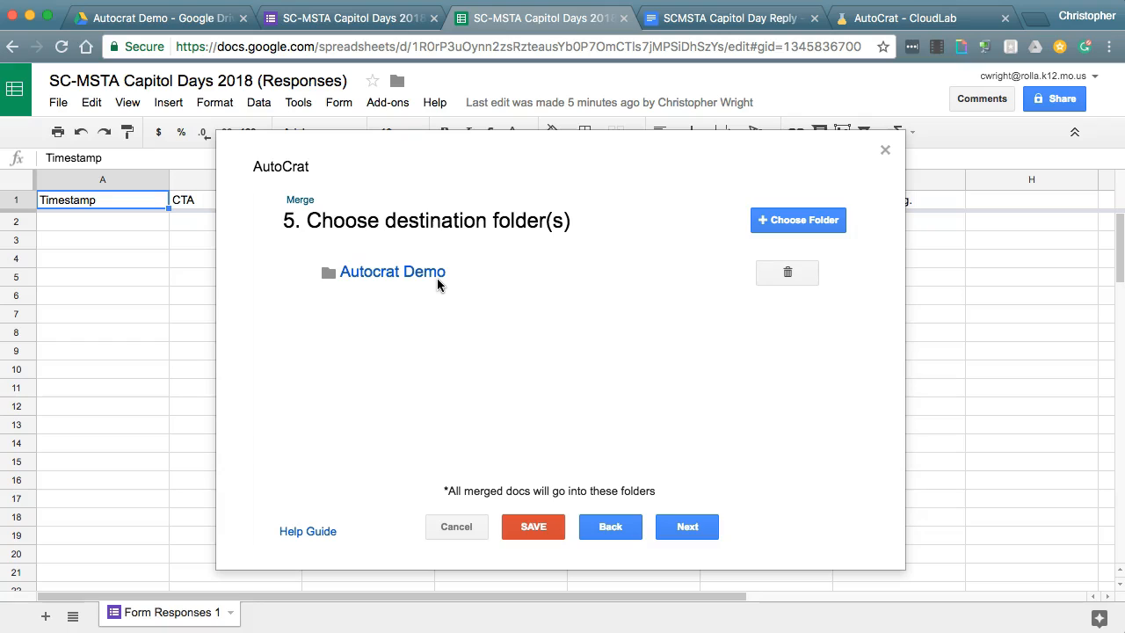
left_click(691, 526)
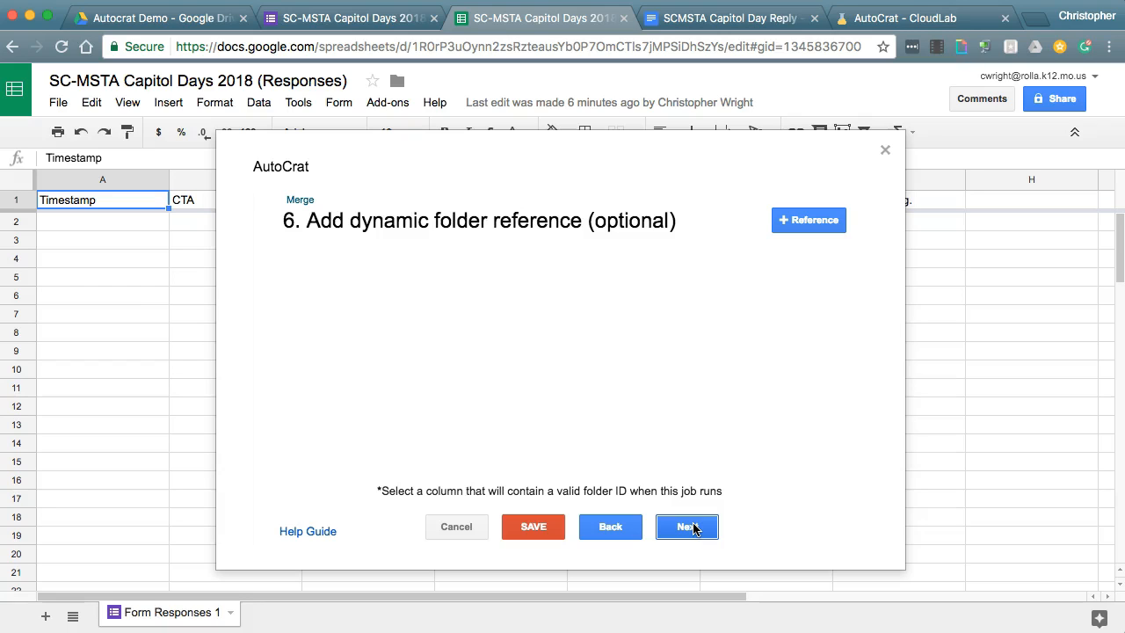
- Skip the dynamic folder reference and merge condition steps, leaving both empty
left_click(690, 526)
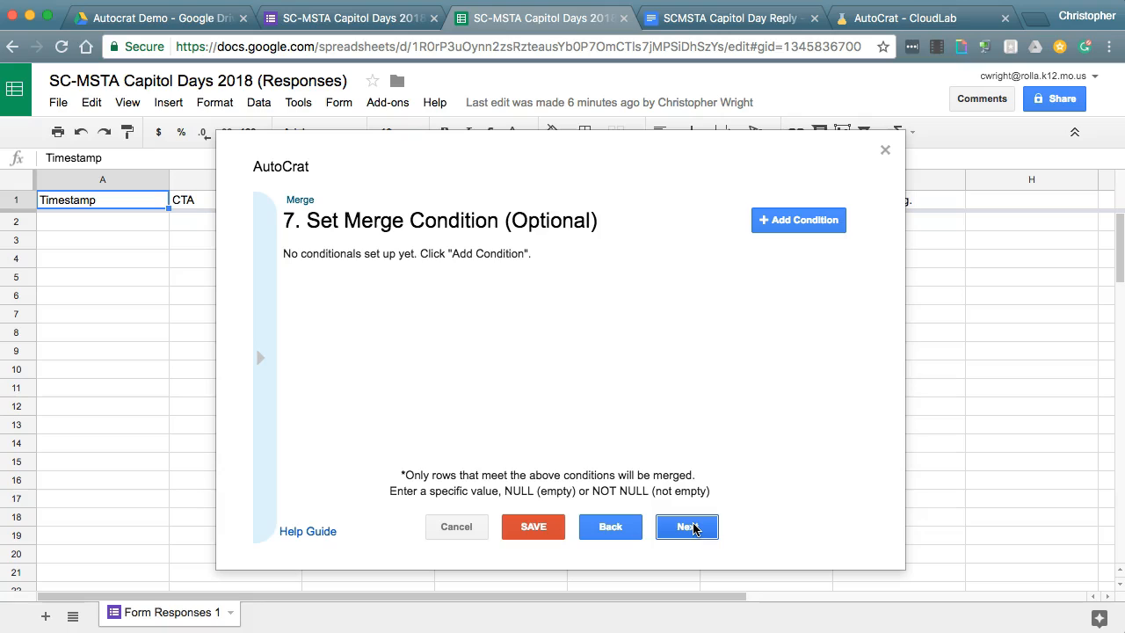
left_click(693, 528)
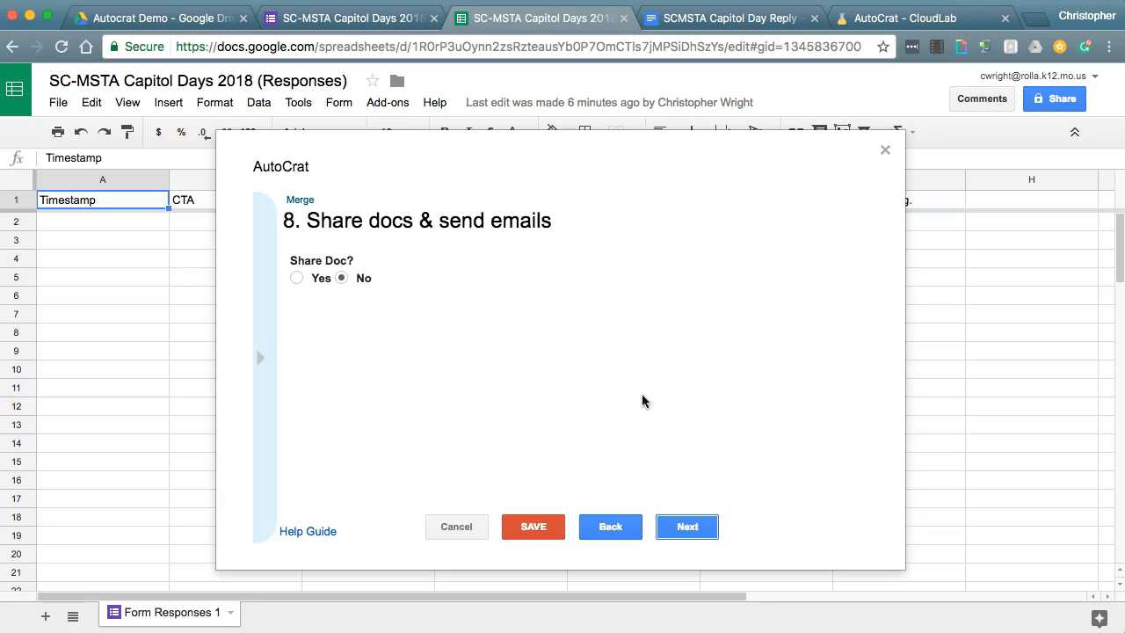
- Set Share Doc? to Yes, keeping sharing as PDF, and scroll to the email fields
left_click(295, 279)
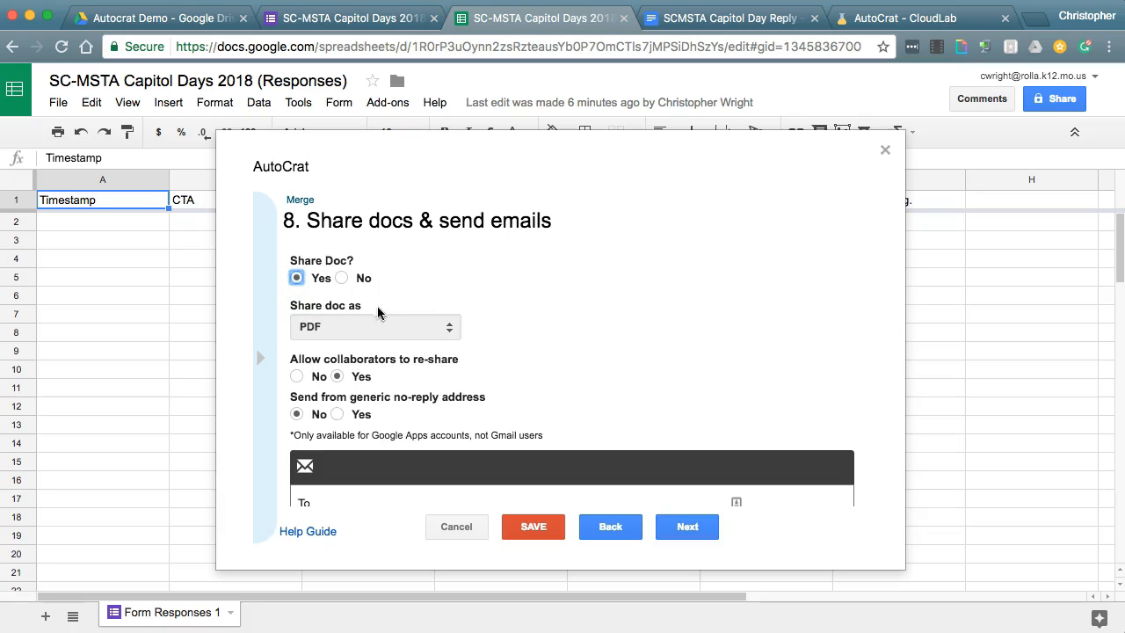
scroll(603, 306, "down", 2)
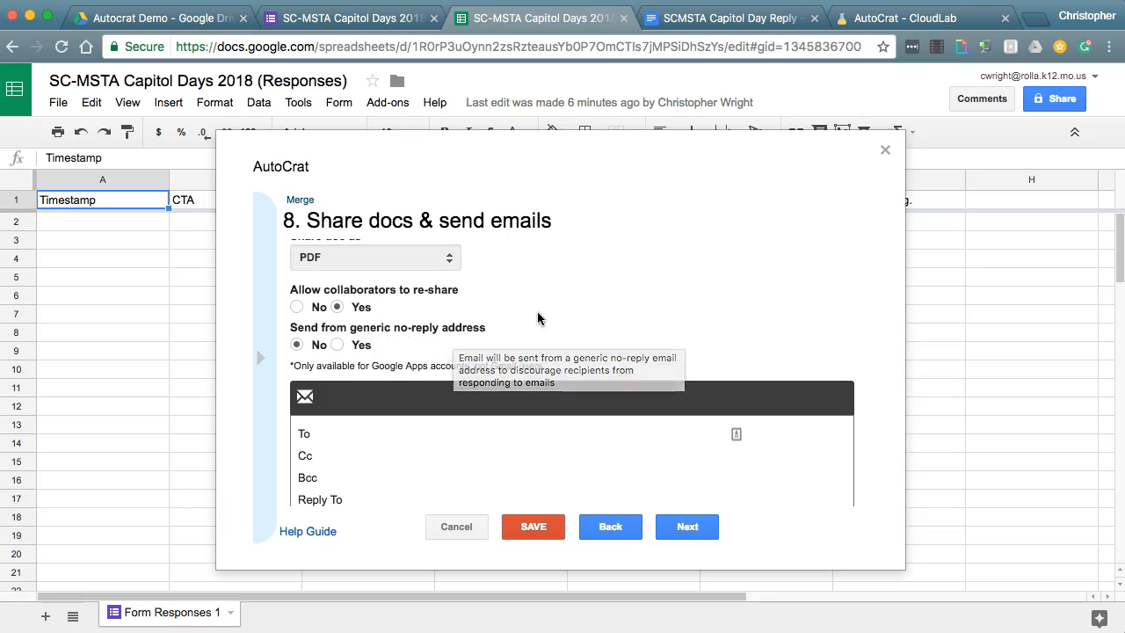
scroll(548, 312, "down", 3)
scroll(518, 329, "down", 3)
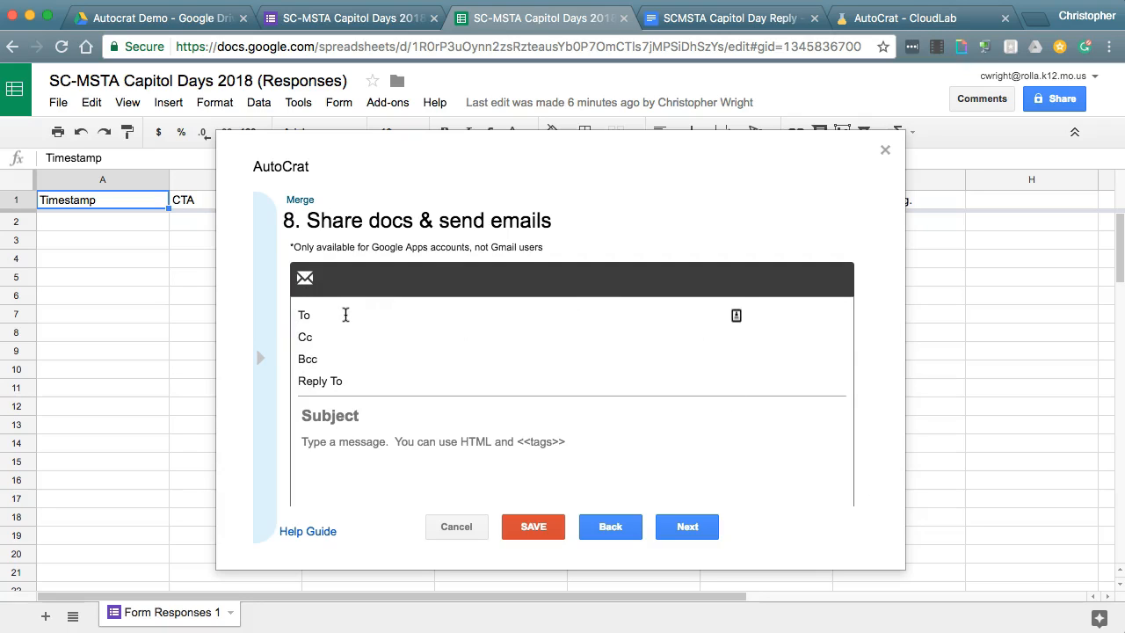
- Put the <<CTA Contact Email Address>> merge tag in the To field
left_click(312, 317)
left_click(421, 319)
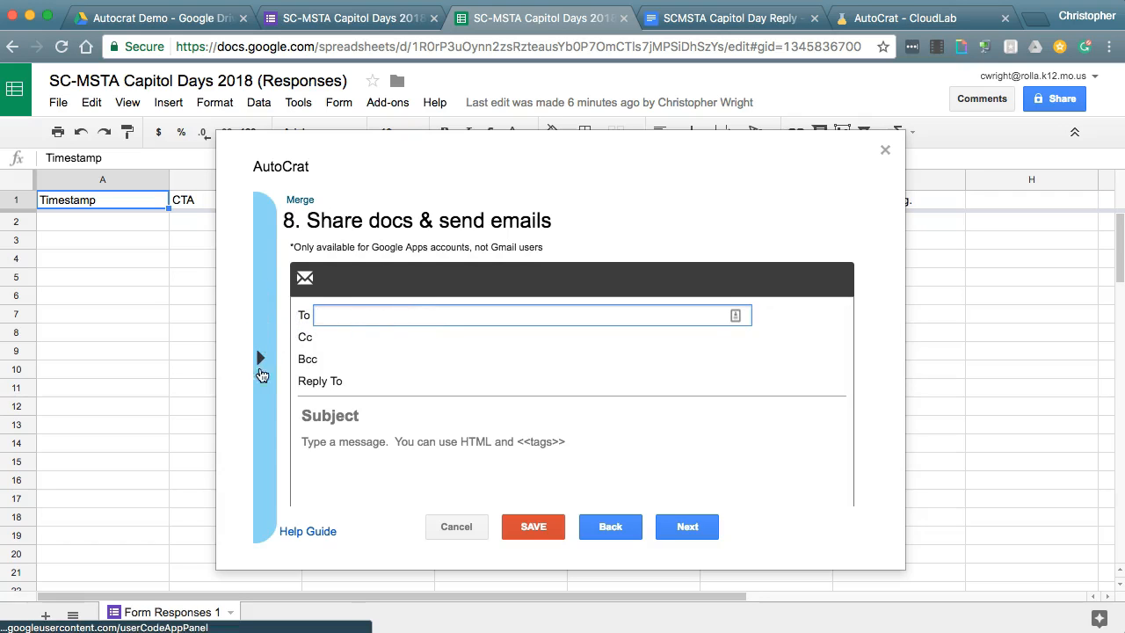
left_click(262, 356)
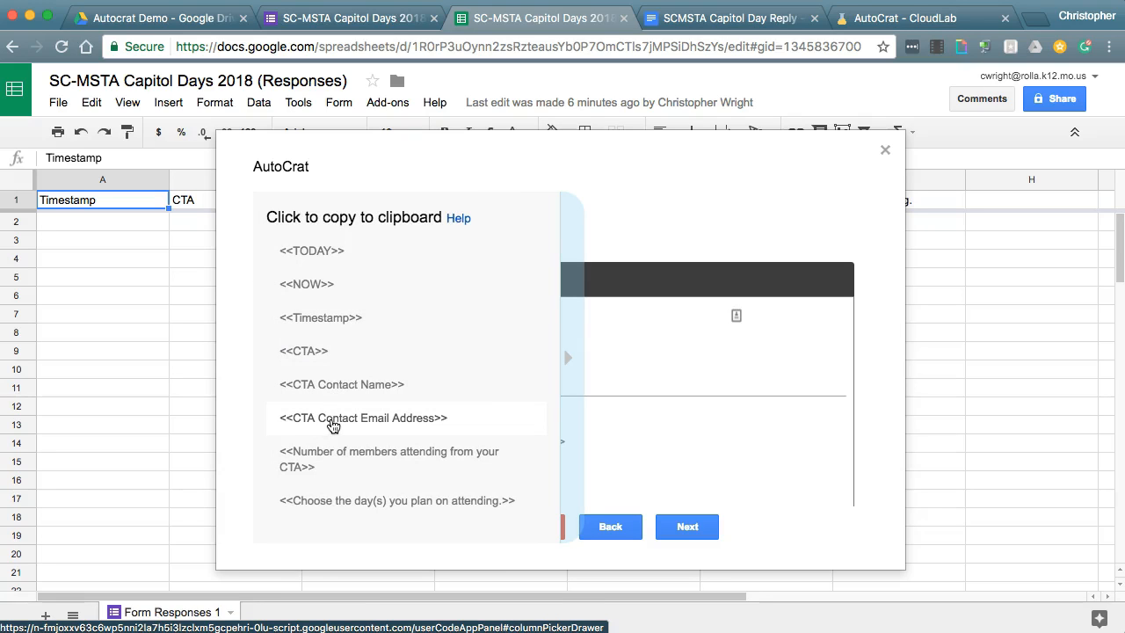
left_click(332, 425)
left_click(350, 315)
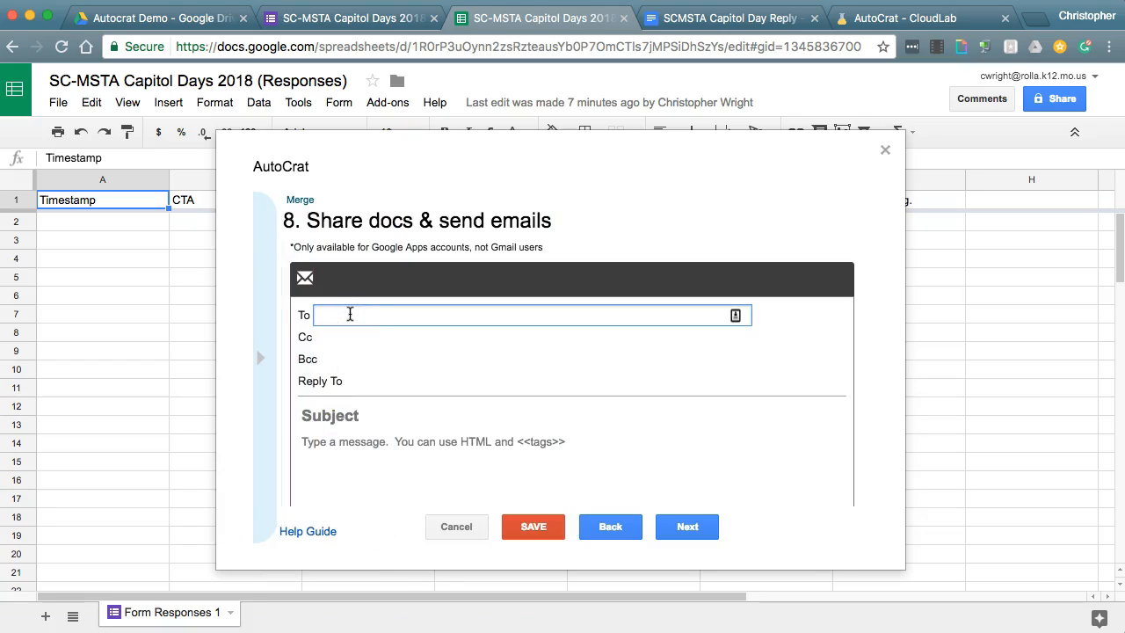
type("<<CTA Contact Email Address>>")
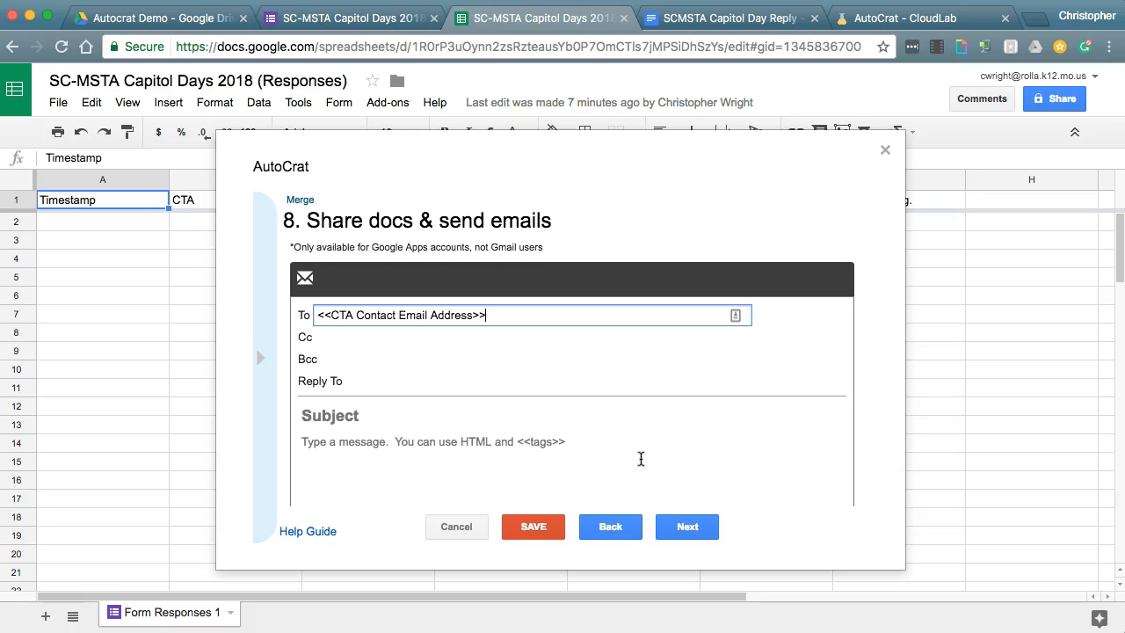
- Add a Bcc address, set subject 'Capitol Day 2018', and begin the message with 'Dear'
left_click(332, 358)
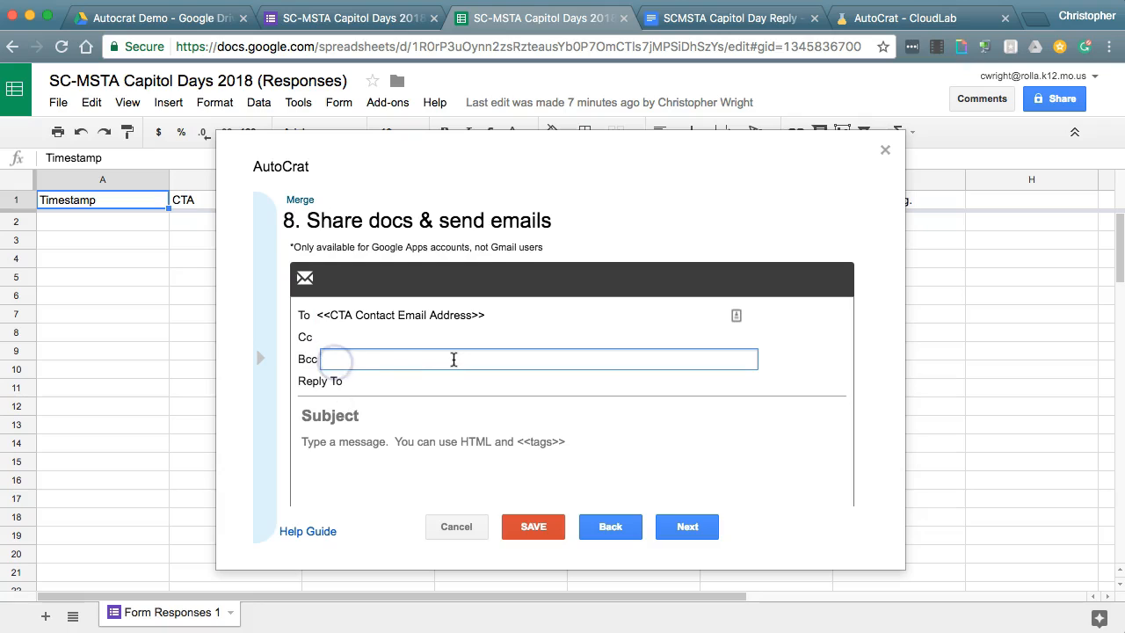
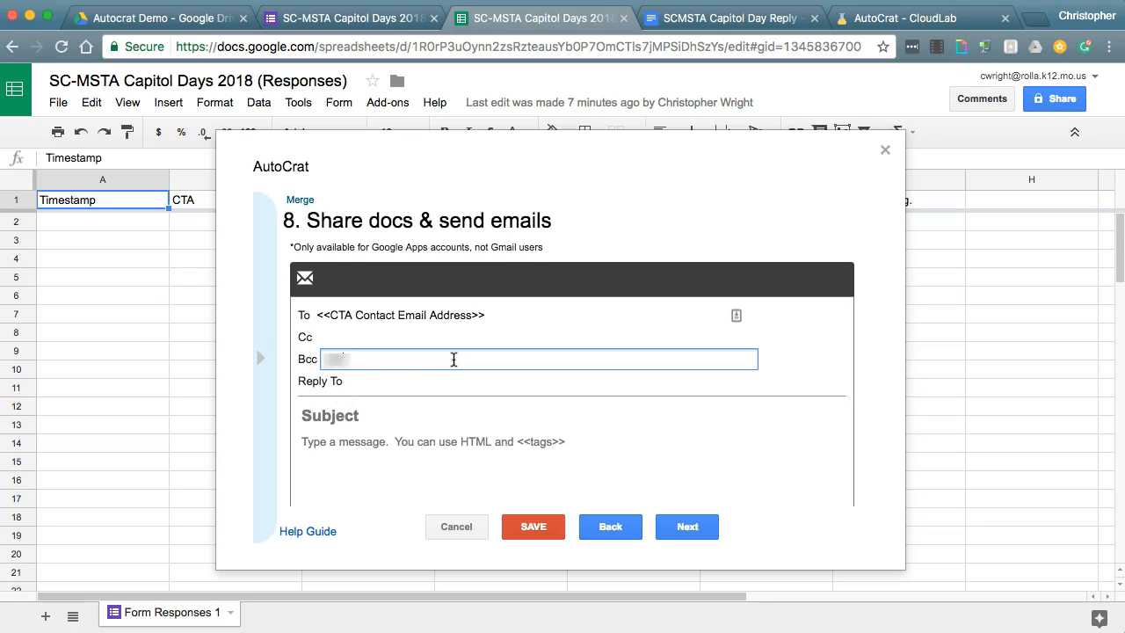
left_click(427, 382)
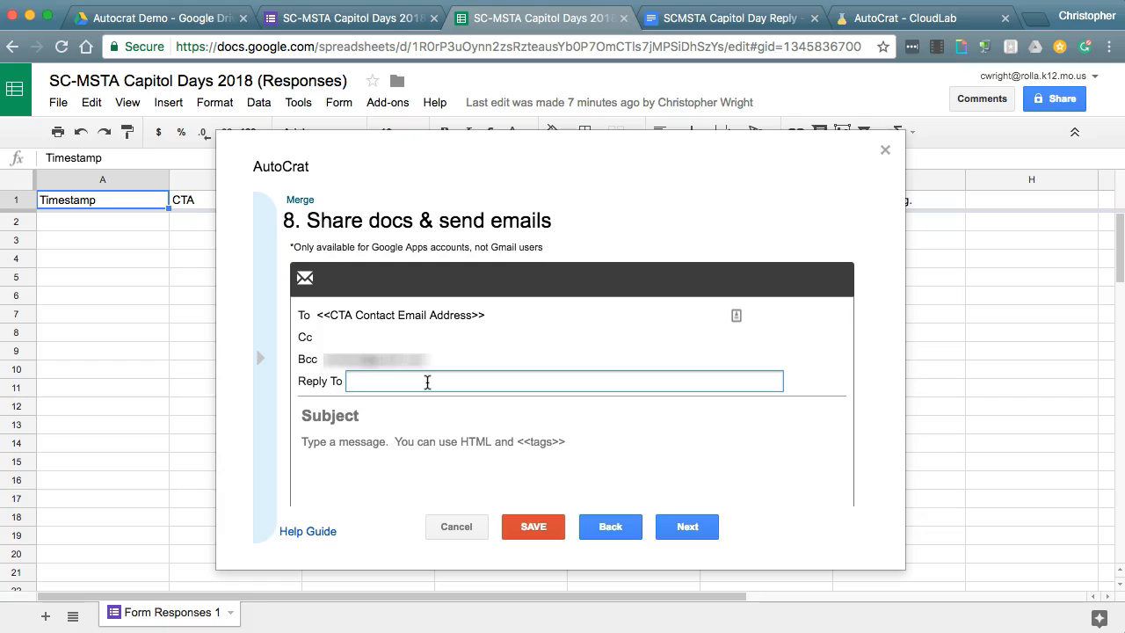
left_click(384, 413)
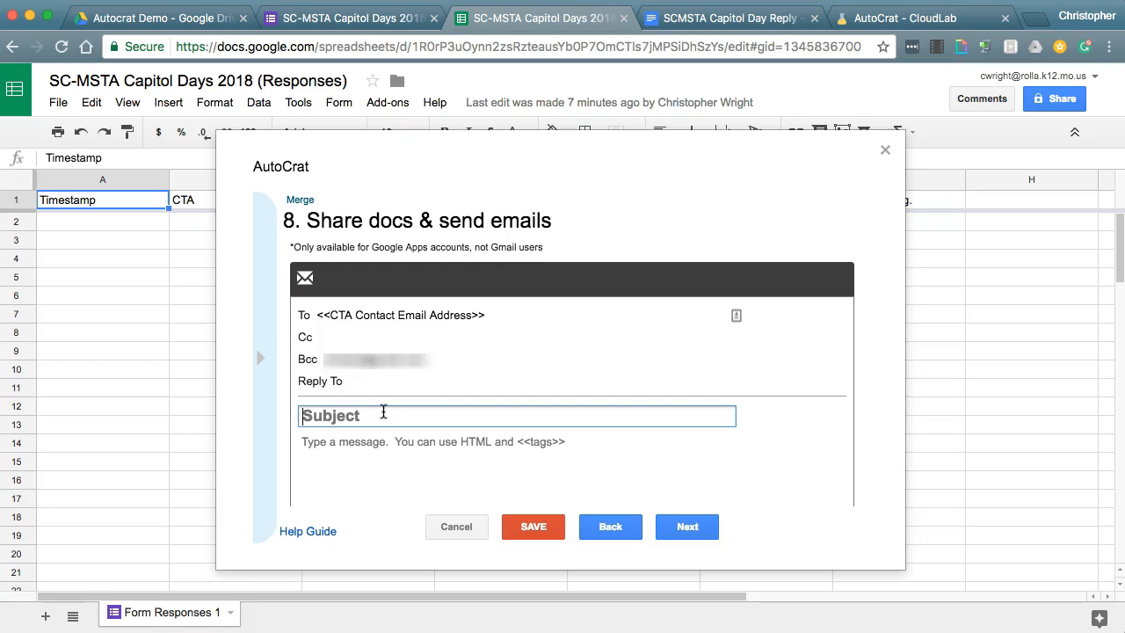
type("Capitol Day 2018")
left_click(372, 453)
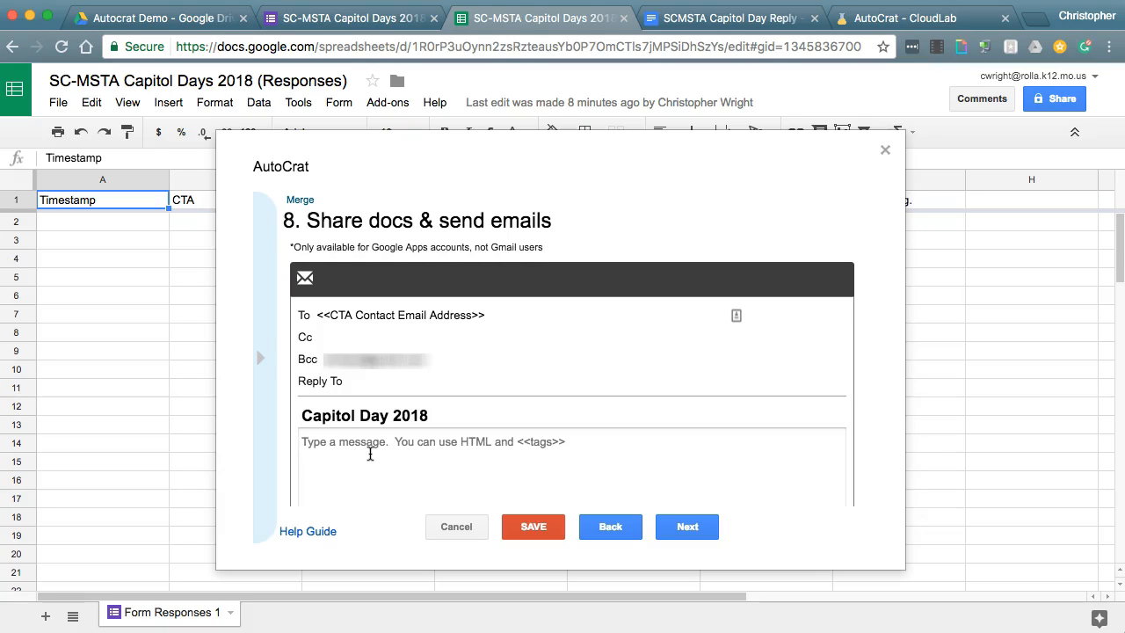
type("Dear")
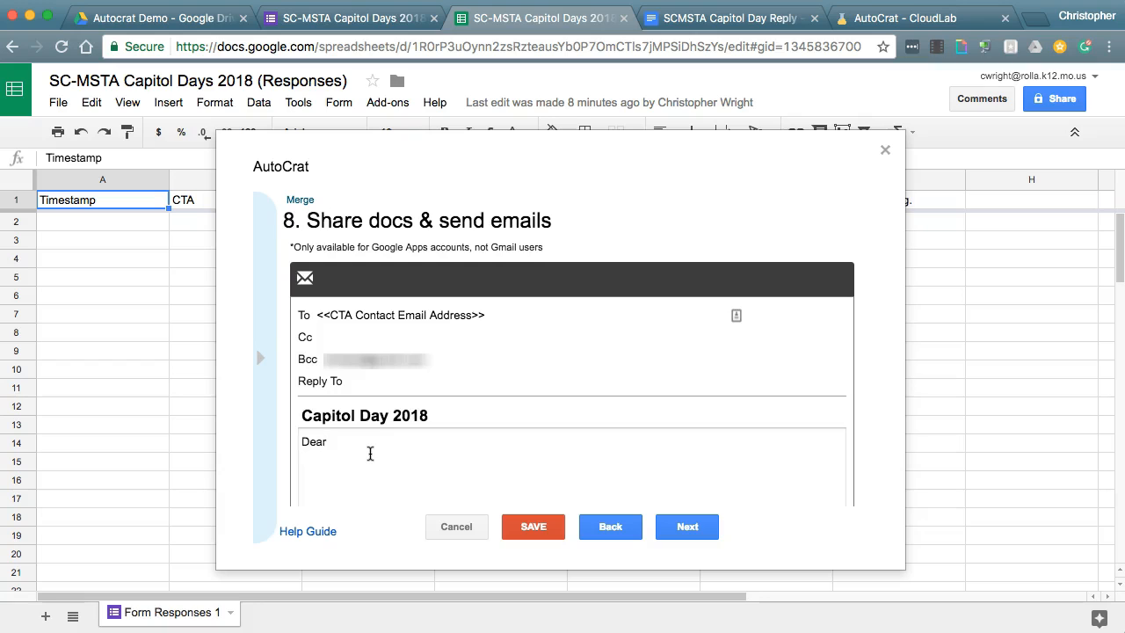
- Finish the message: 'Dear <<CTA Contact Name>>,' plus a thank-you line mentioning the attached confirmation letter
left_click(261, 369)
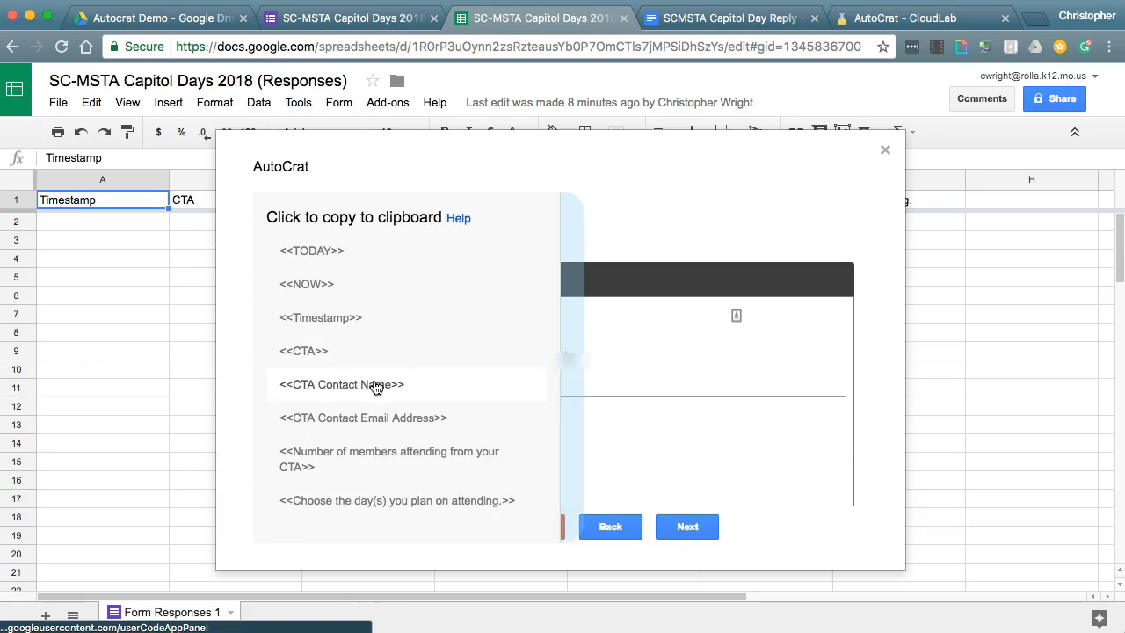
left_click(340, 387)
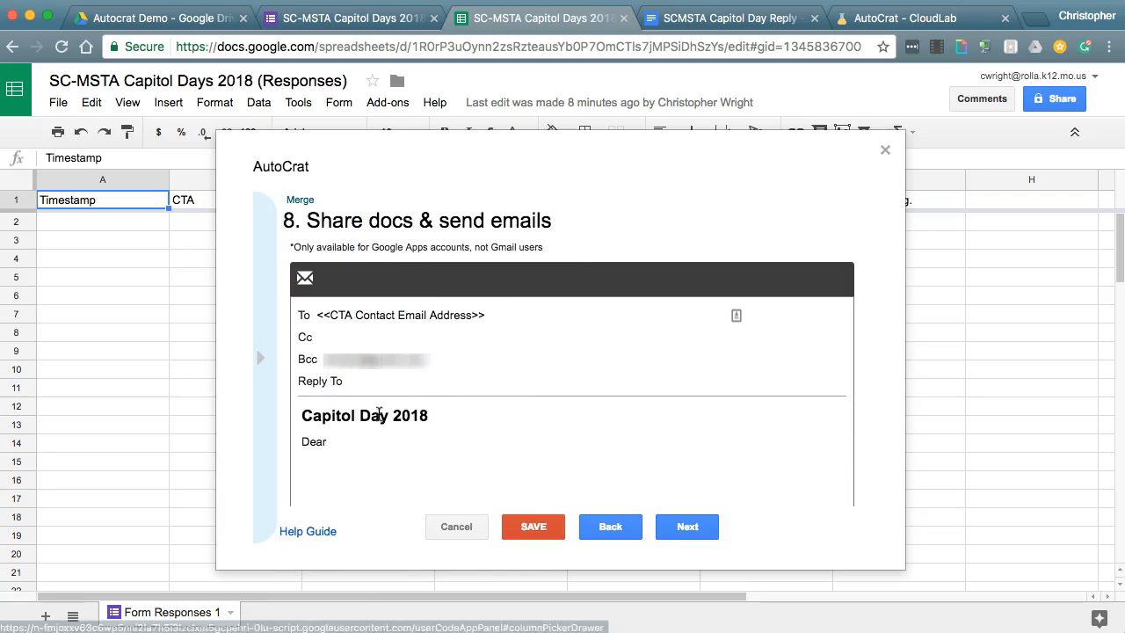
left_click(354, 444)
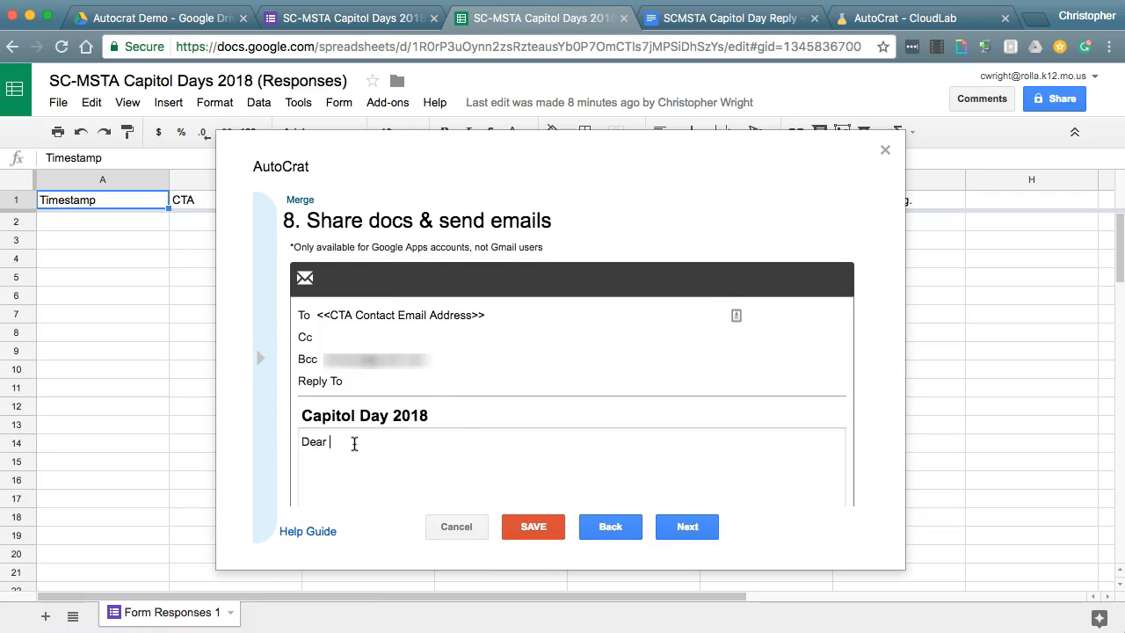
type("<<CTA Contact Name>>")
key("Return")
key("Return")
type("Thanks kfor")
key("BackSpace")
key("BackSpace")
type("for your interest in Capitol Days. Please find a confirmation letter atta")
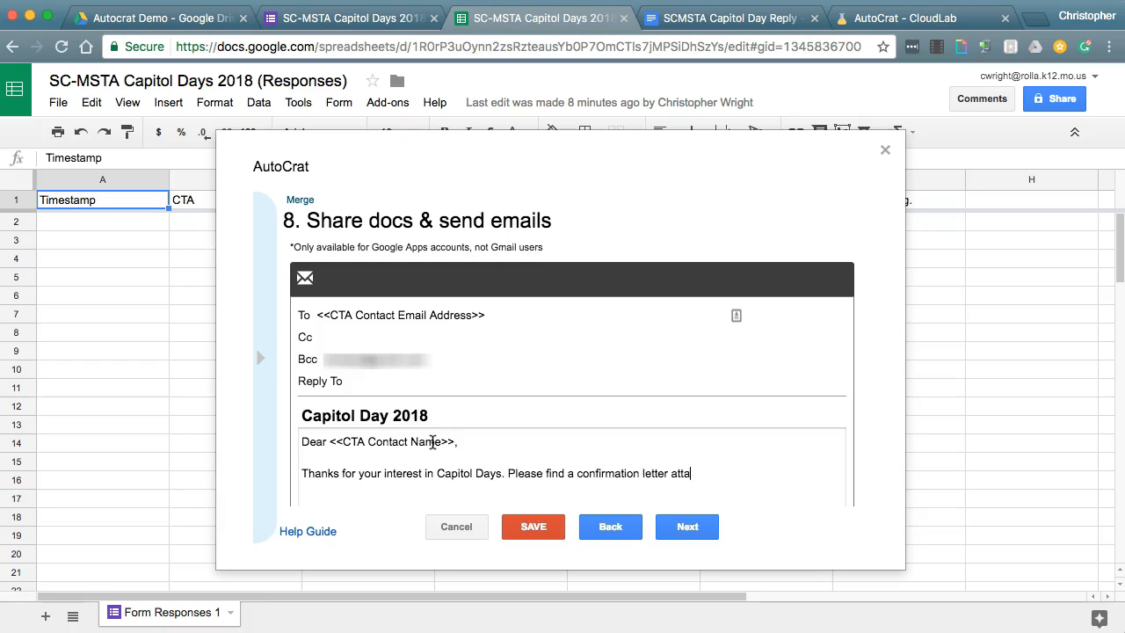
type("ched to this email. If you have any questions, please let us know!")
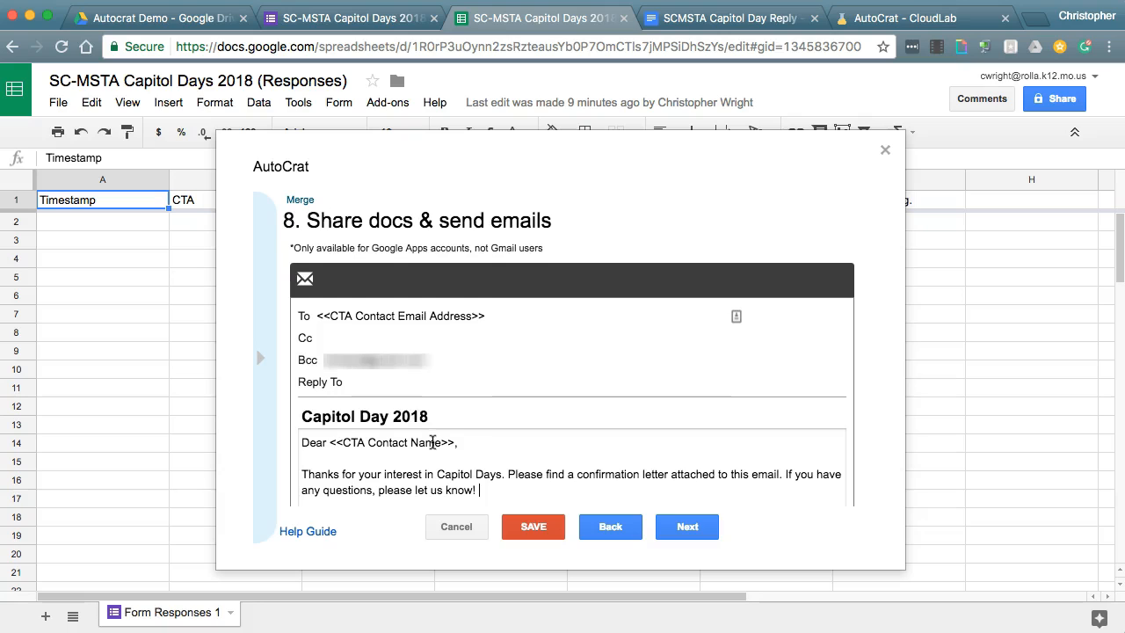
- Save the merge job, then reopen the Merge job for editing
left_click(532, 529)
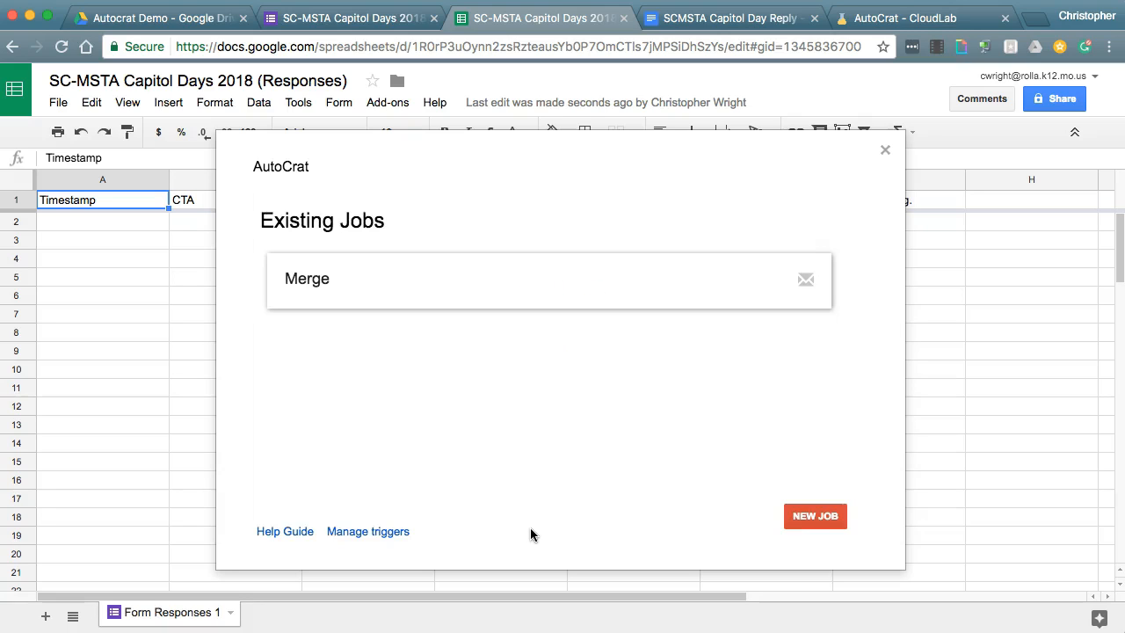
mouse_move(289, 278)
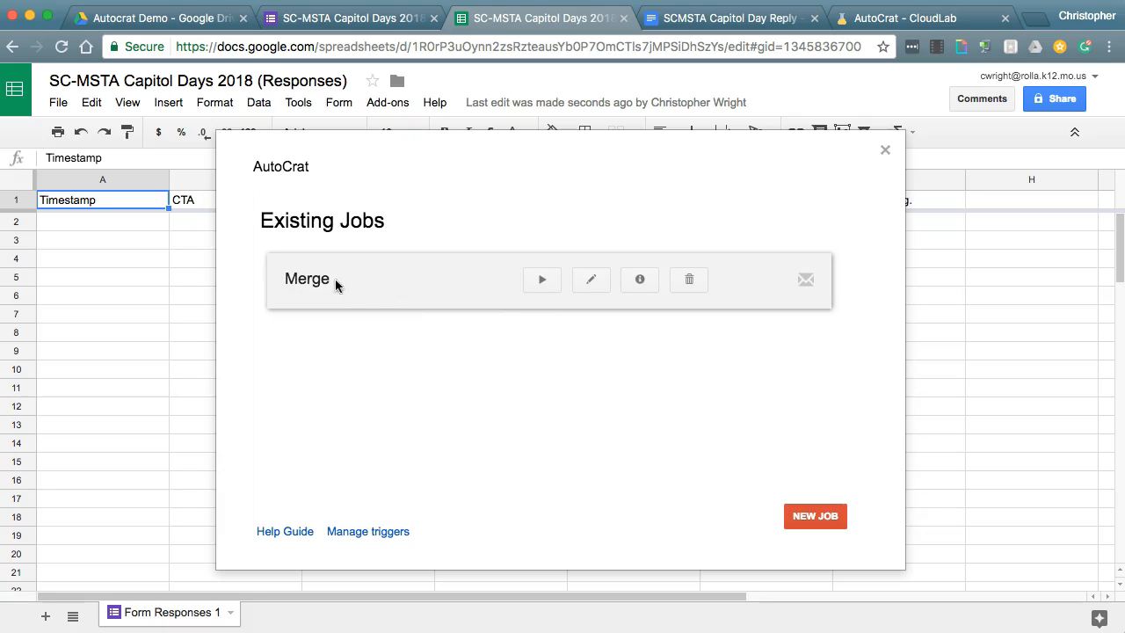
left_click(592, 279)
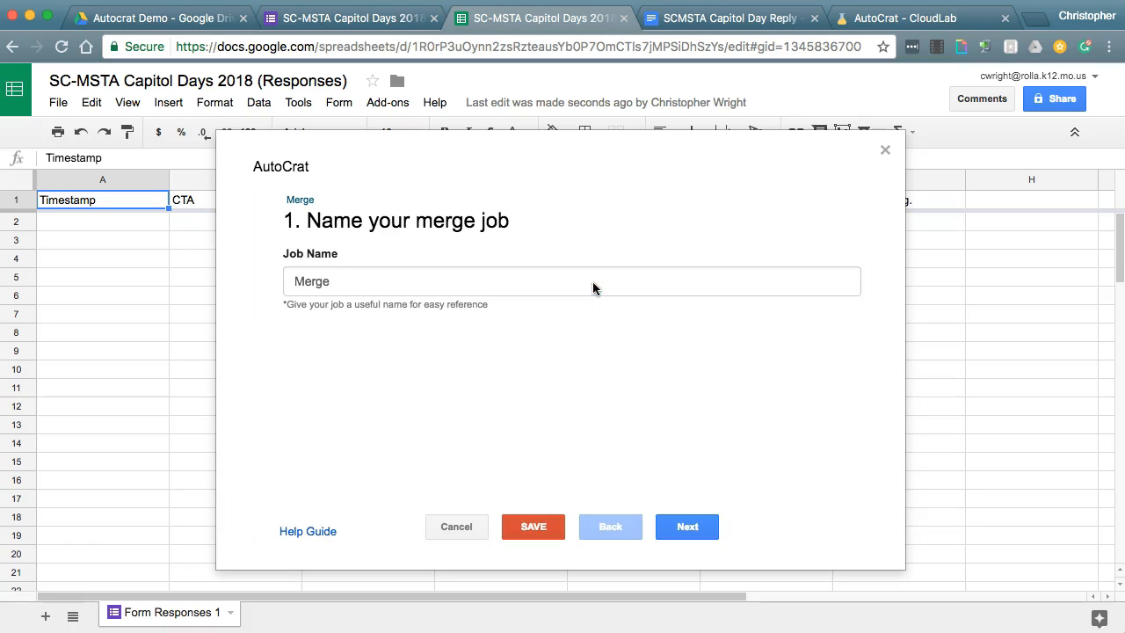
- Advance through the wizard to step 9, Add/remove job triggers
left_click(686, 526)
left_click(687, 526)
left_click(686, 527)
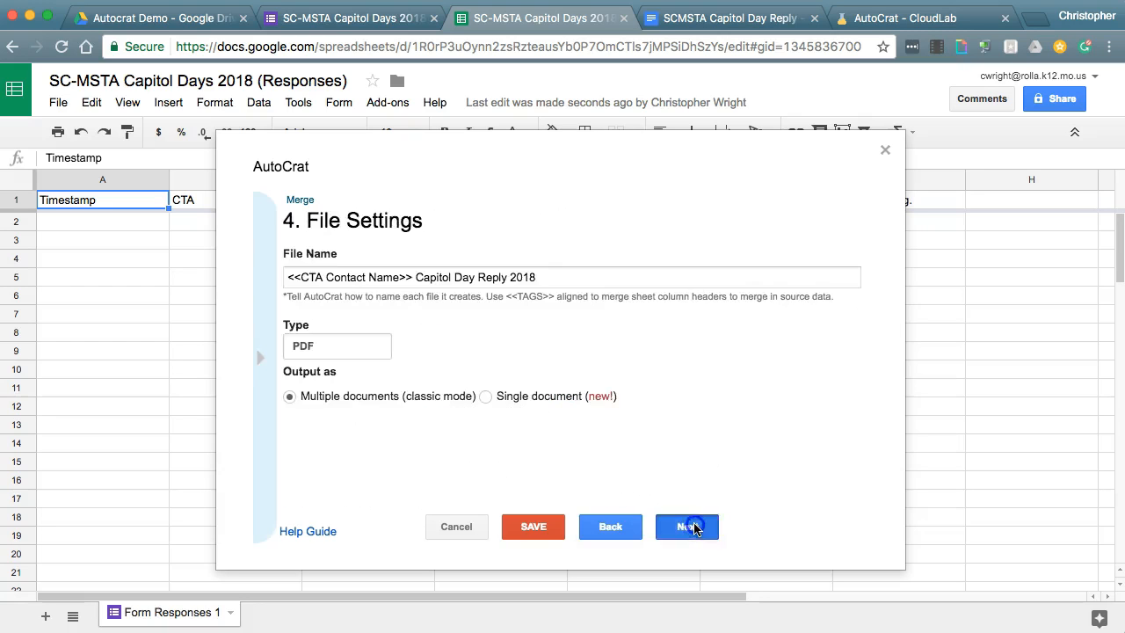
left_click(686, 526)
left_click(686, 527)
left_click(687, 527)
left_click(686, 526)
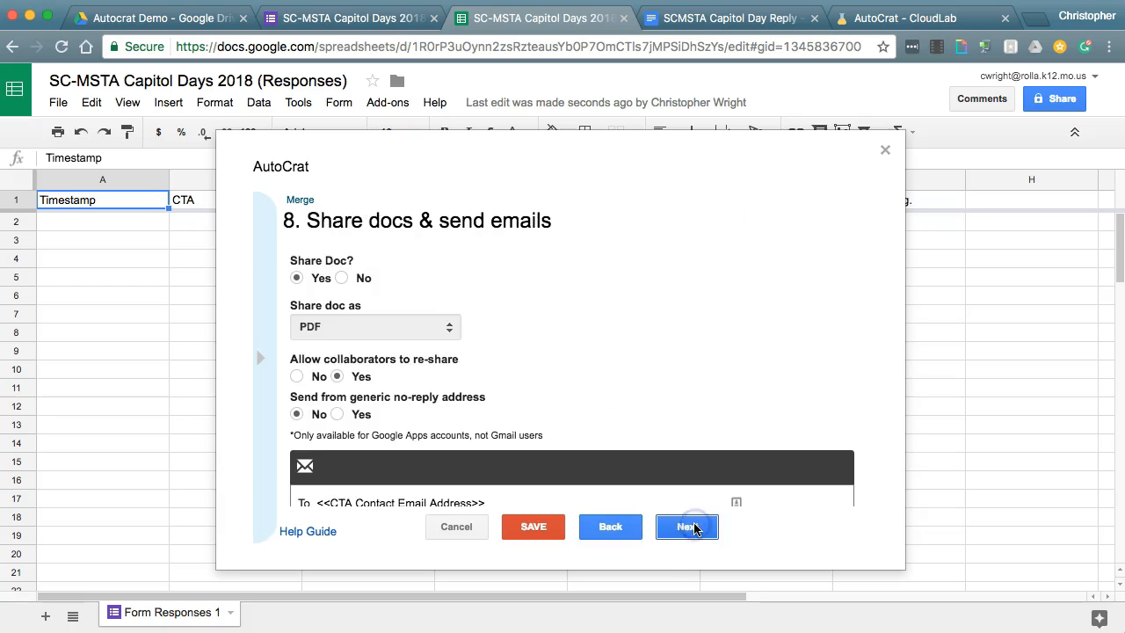
left_click(694, 527)
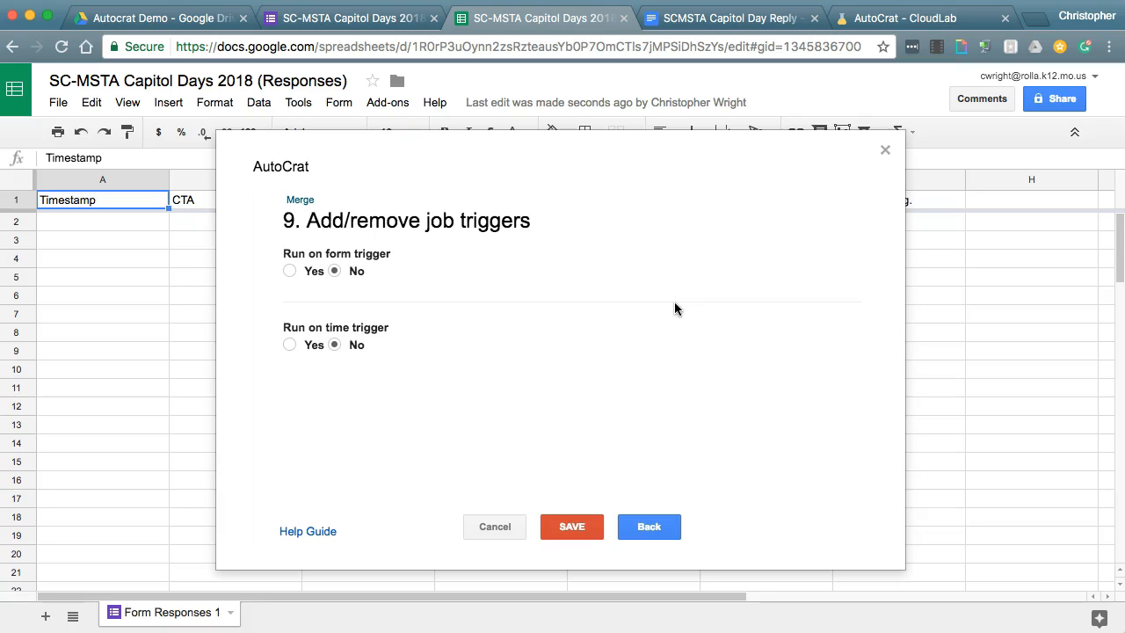
- Set Run on form trigger to Yes, enable form triggers, and save the Merge job
left_click(288, 270)
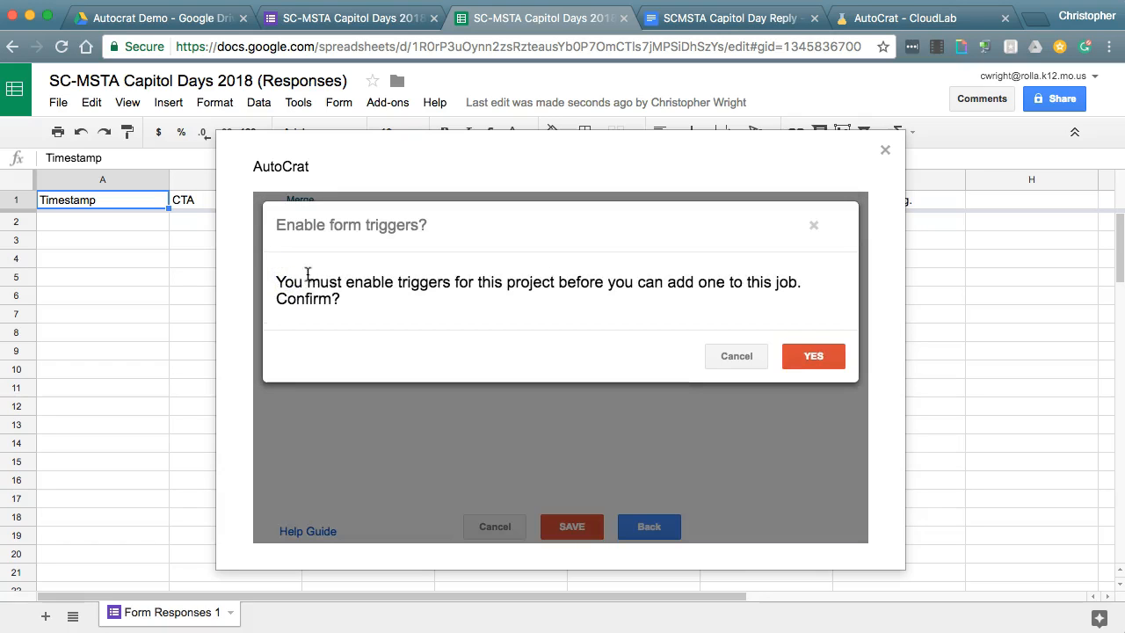
left_click(814, 359)
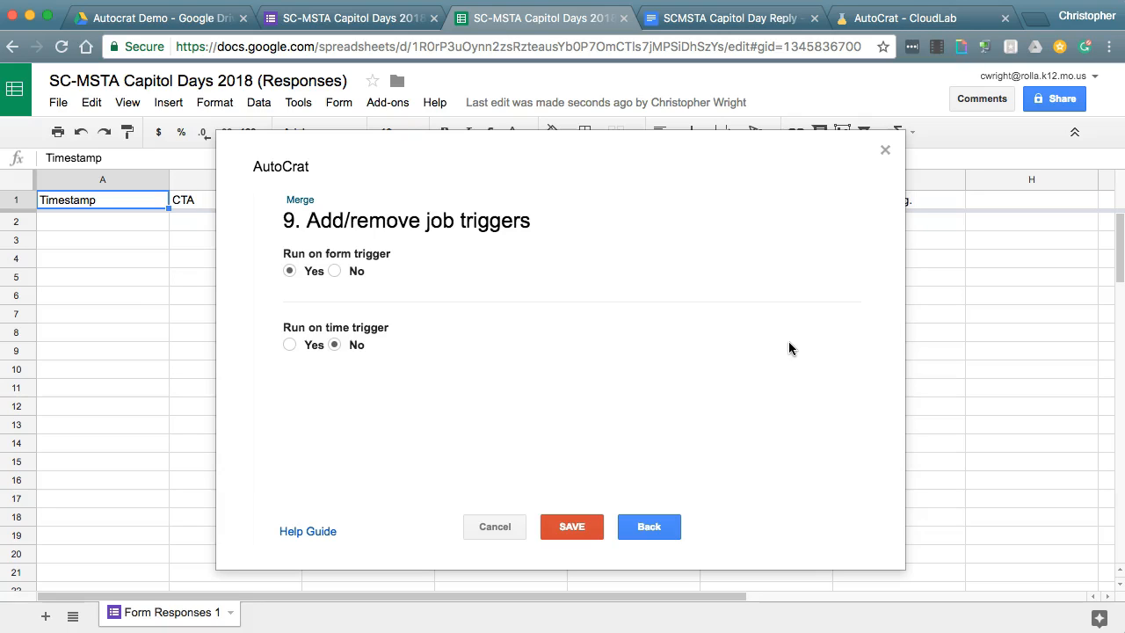
left_click(572, 528)
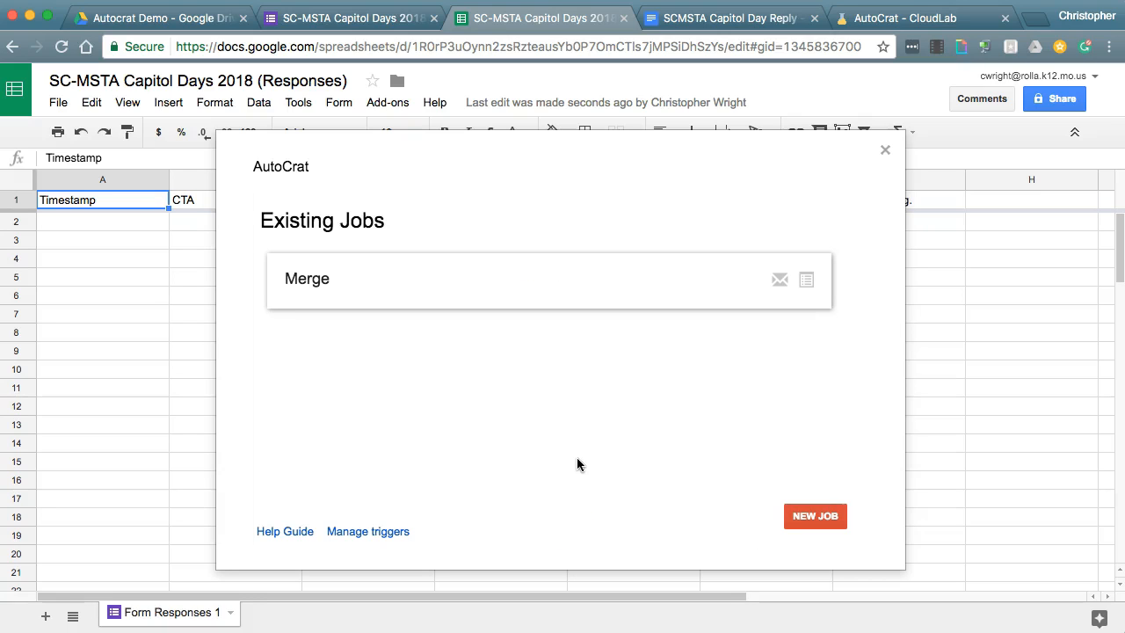
- Run the Merge job, review its Job Details, then close autoCrat
mouse_move(635, 279)
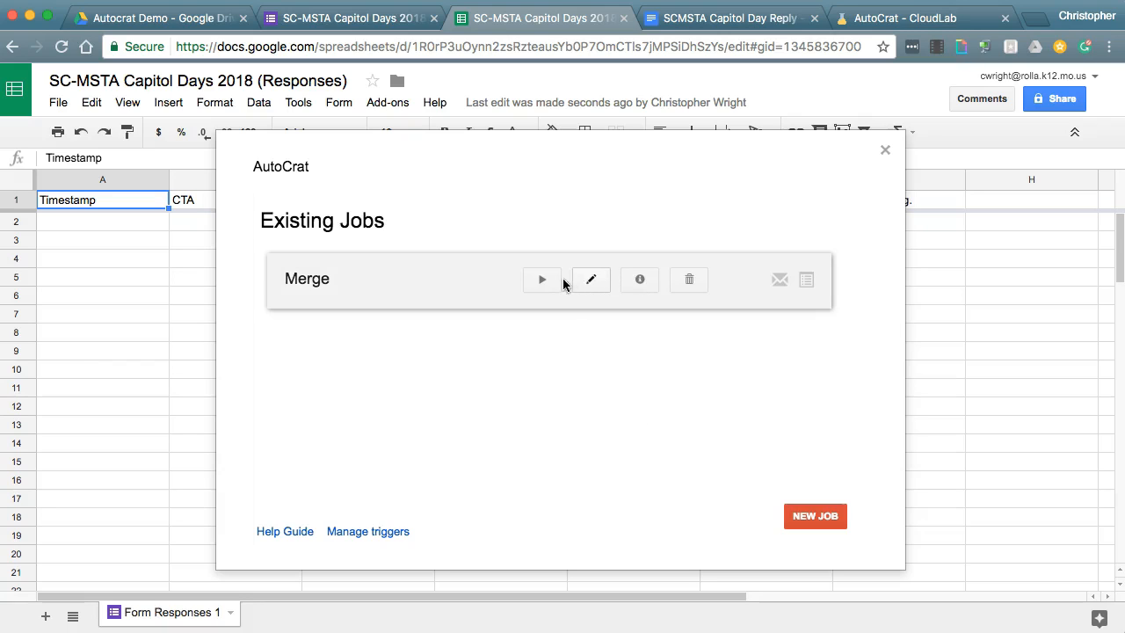
left_click(543, 281)
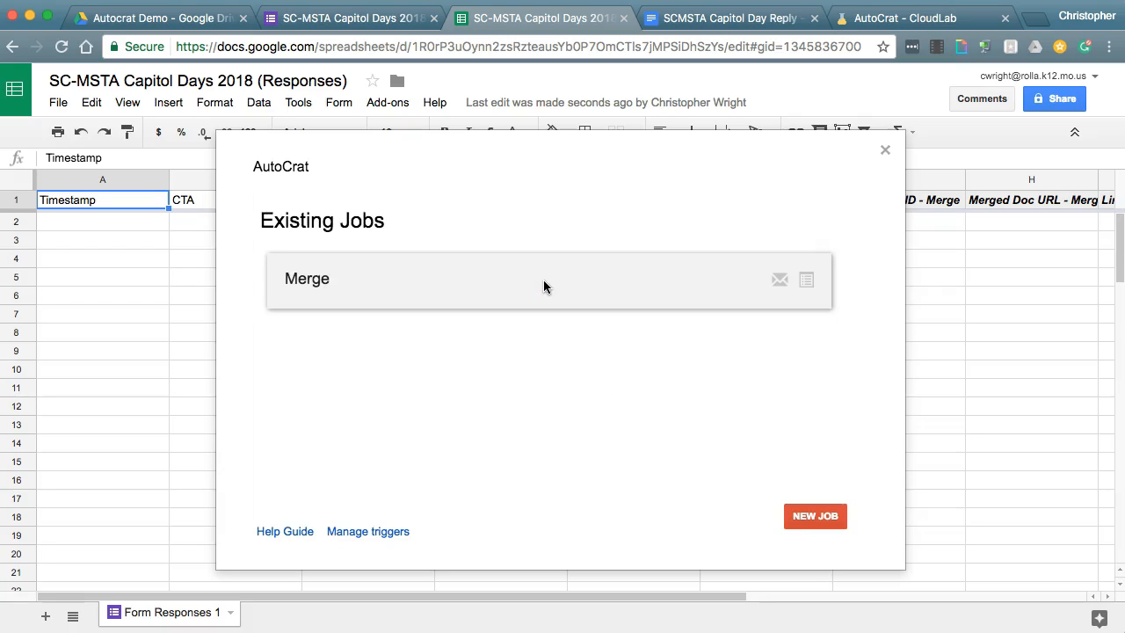
mouse_move(576, 291)
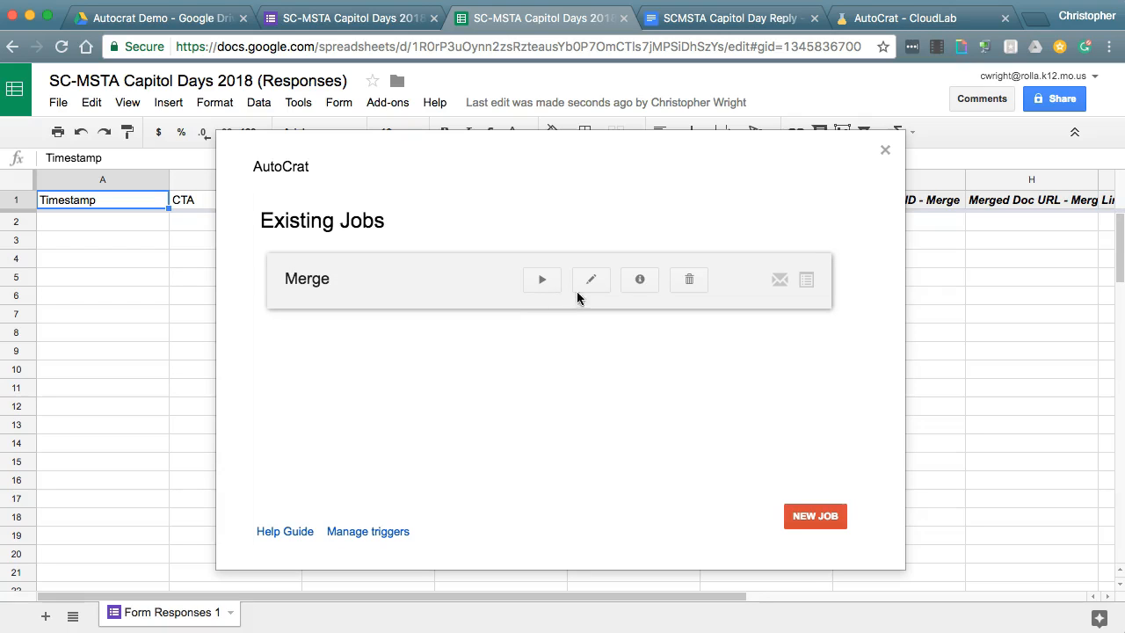
left_click(640, 280)
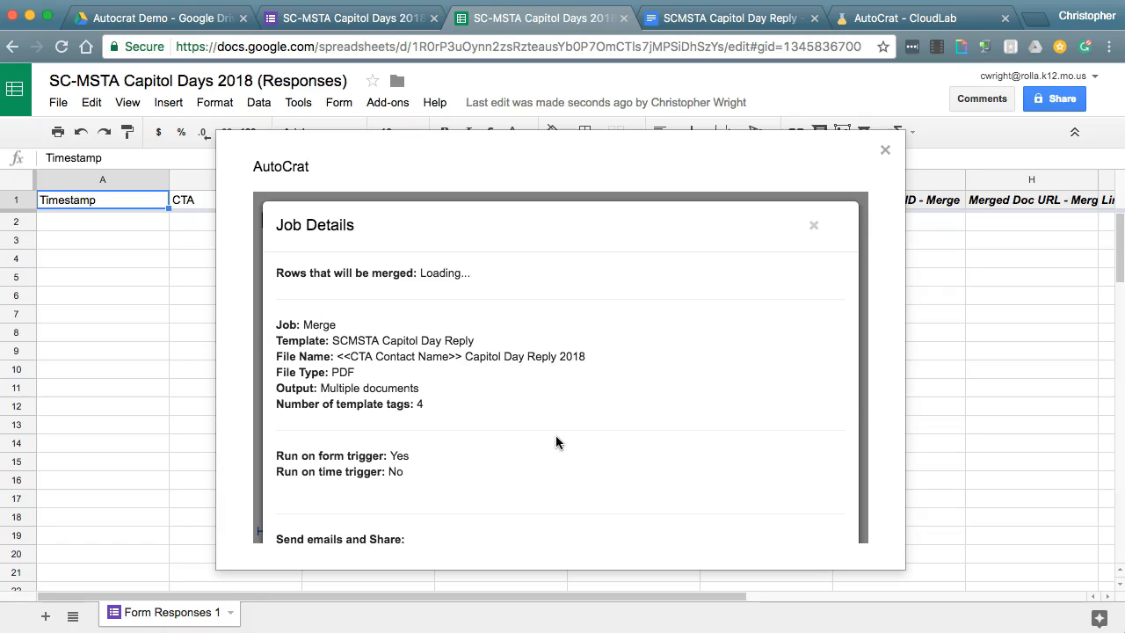
scroll(555, 442, "down", 5)
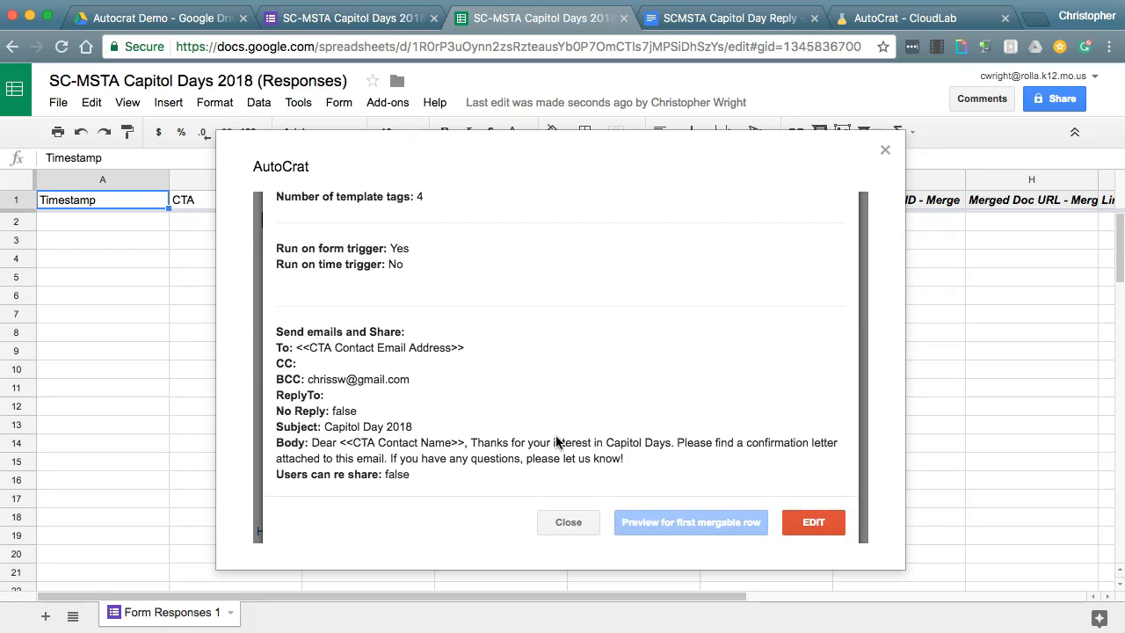
scroll(582, 391, "up", 5)
scroll(582, 391, "down", 5)
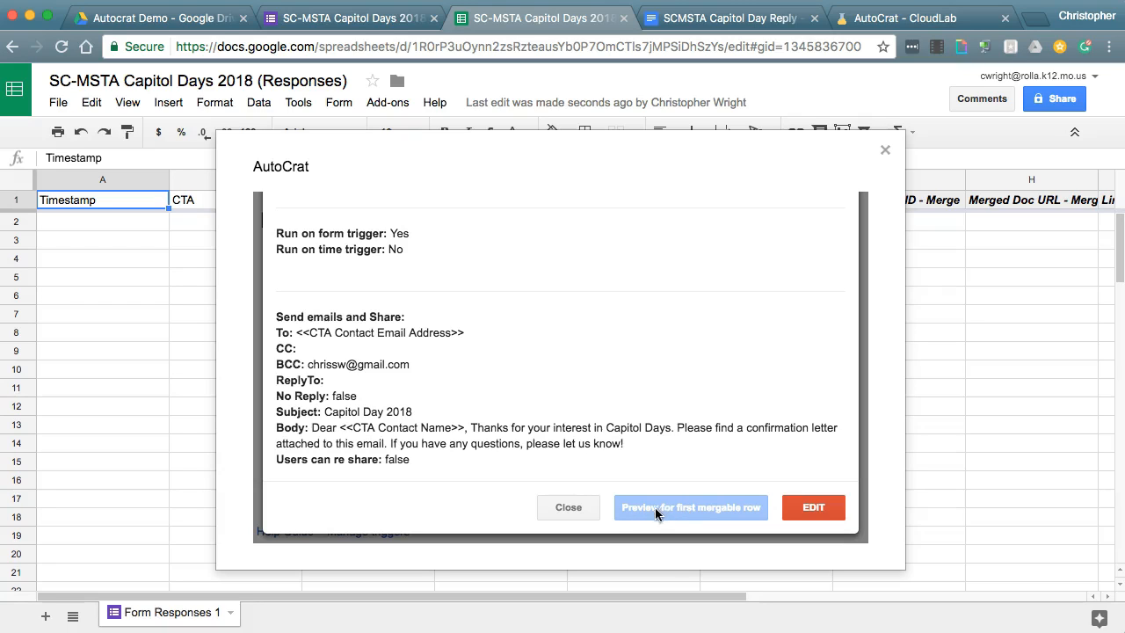
left_click(582, 508)
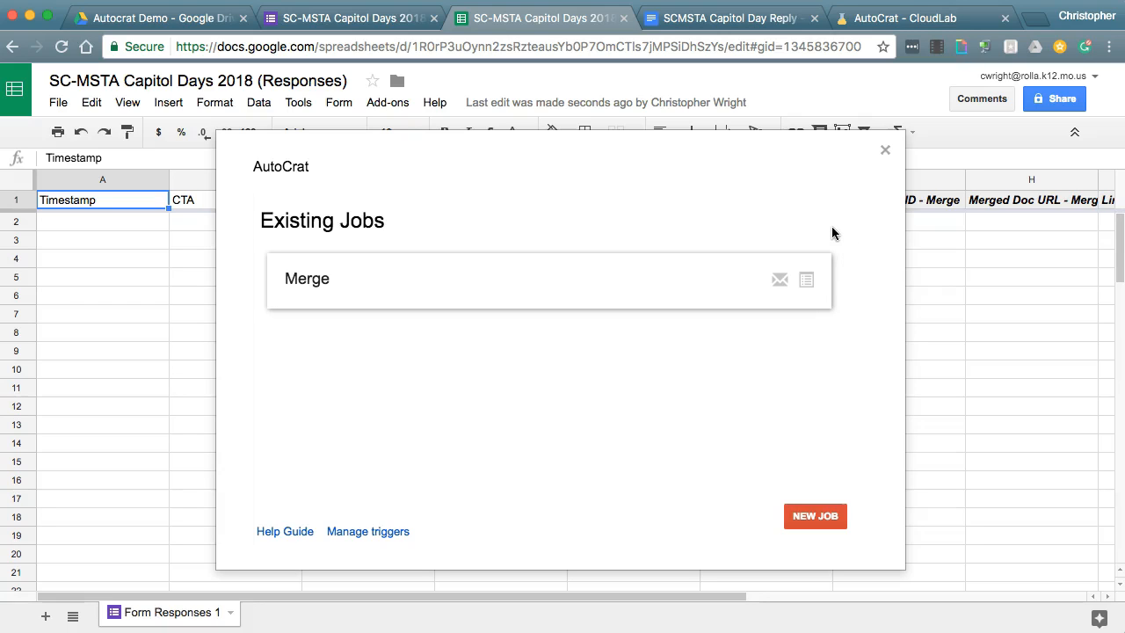
left_click(885, 151)
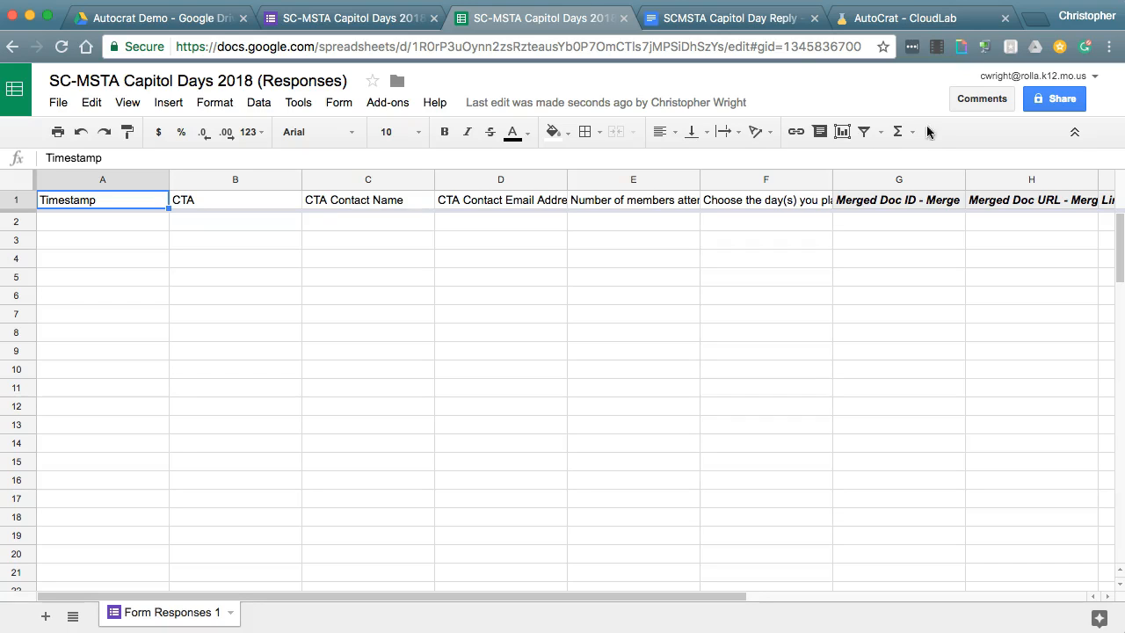
- Submit a preview form response for the Rolla CTA with a contact name, attending January 31, 2018
left_click(343, 22)
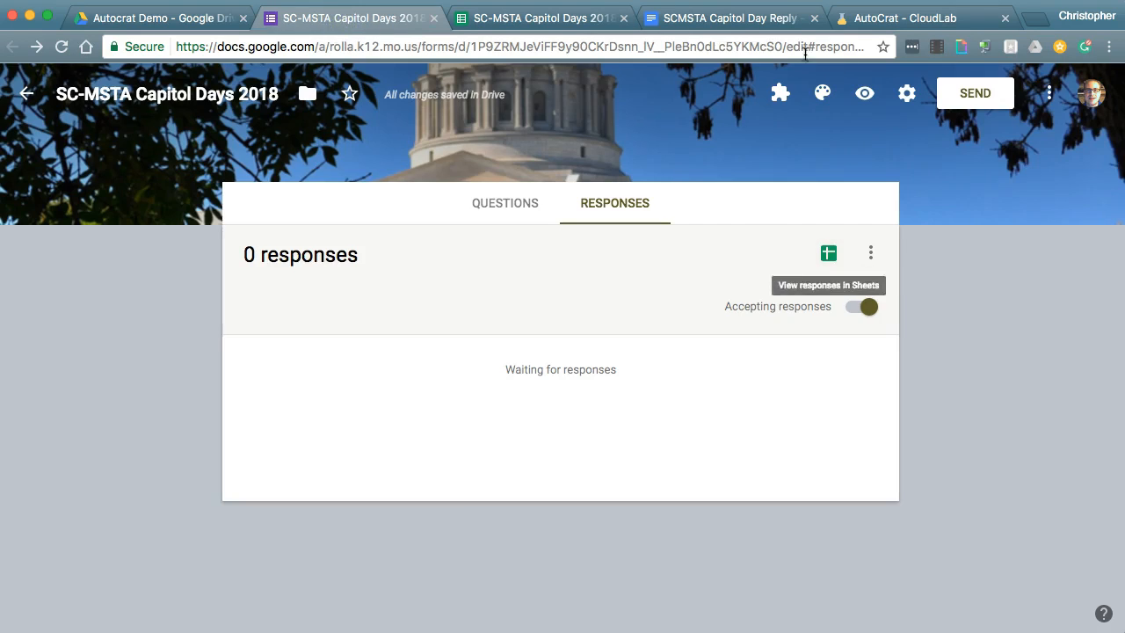
left_click(866, 95)
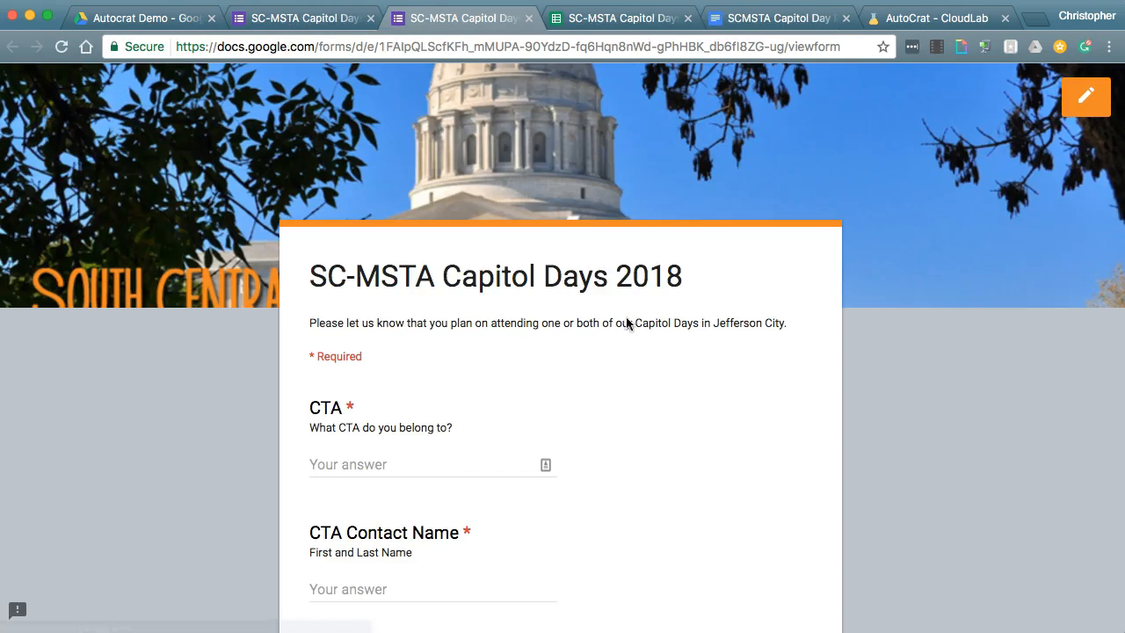
left_click(377, 465)
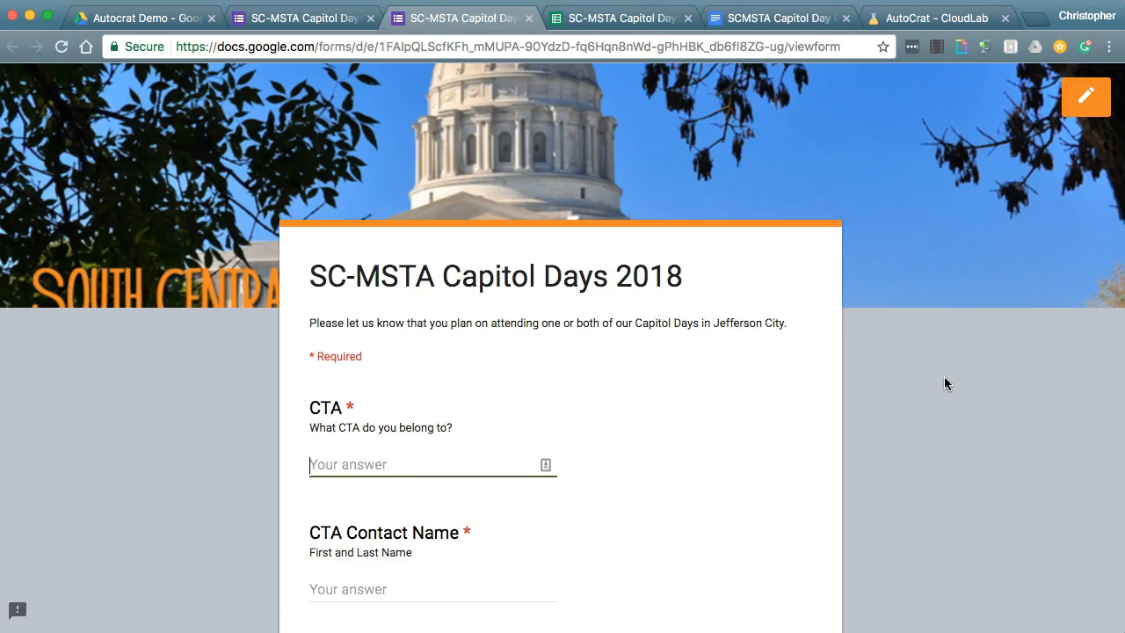
type("Rolla")
scroll(944, 383, "down", 3)
left_click(461, 501)
type("Chris")
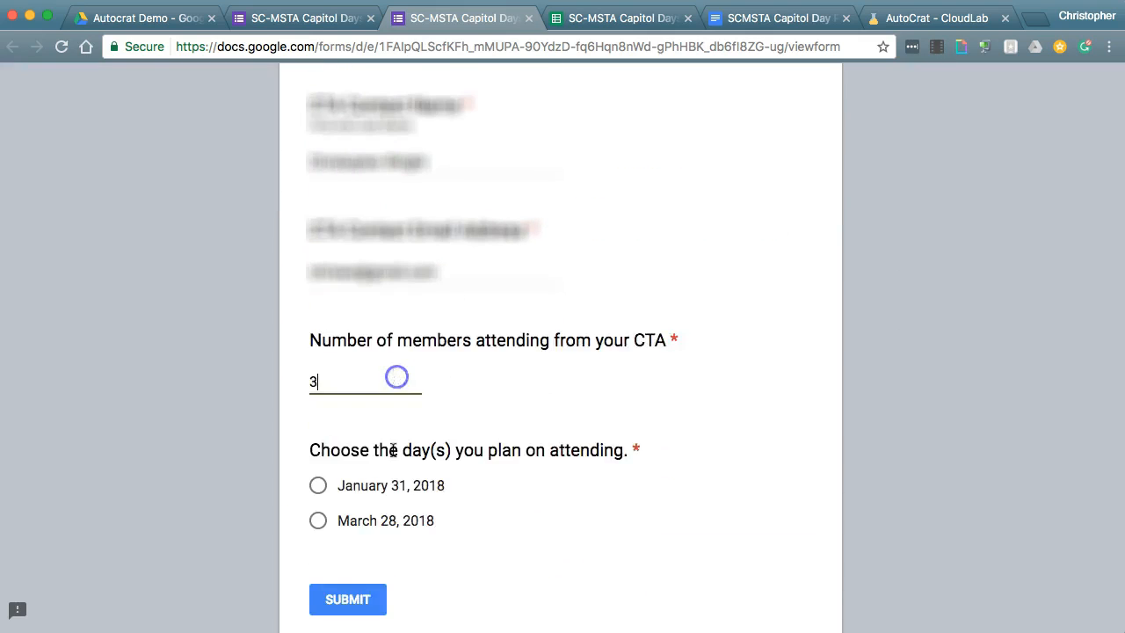
scroll(395, 379, "down", 2)
left_click(318, 321)
left_click(348, 435)
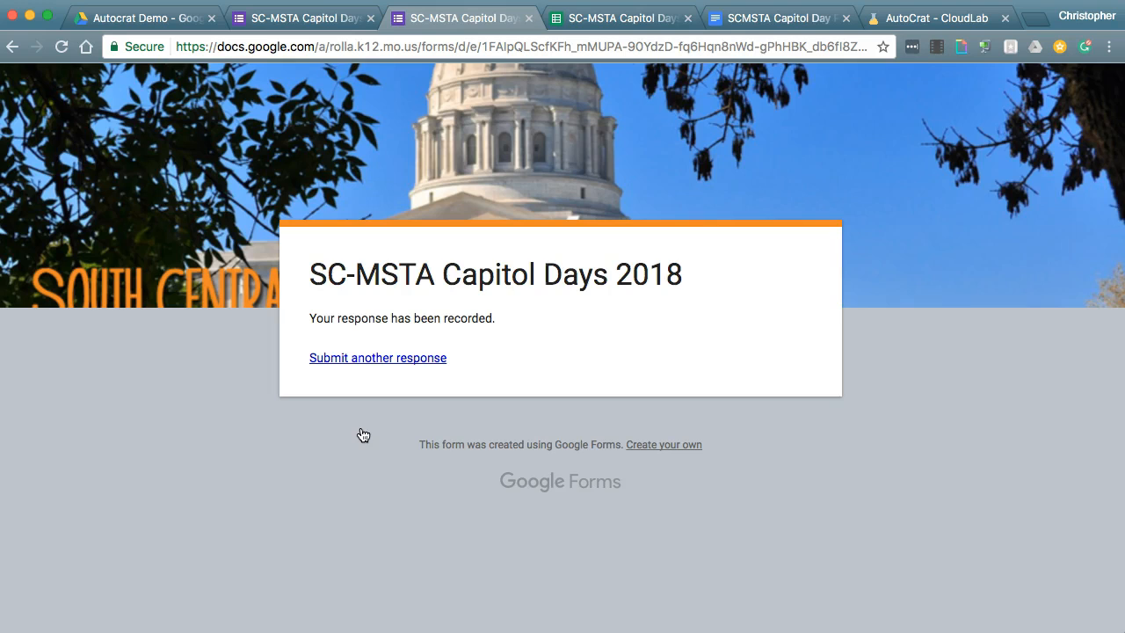
- In the responses sheet, scroll to the merge columns and check the PDF link in I2
left_click(613, 19)
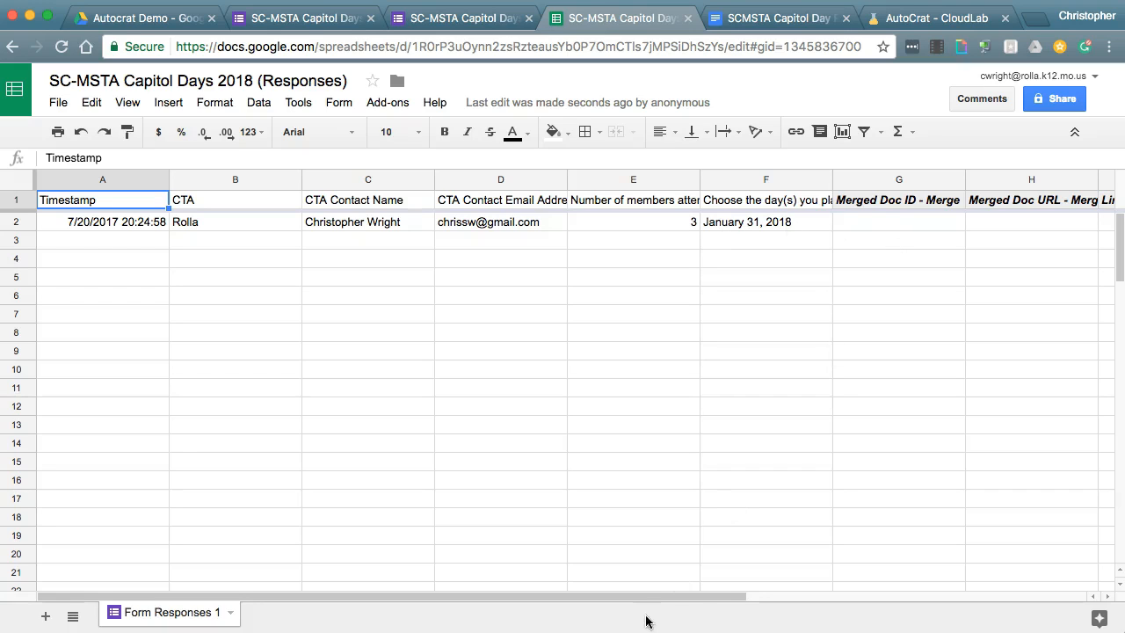
left_click_drag(694, 594, 964, 601)
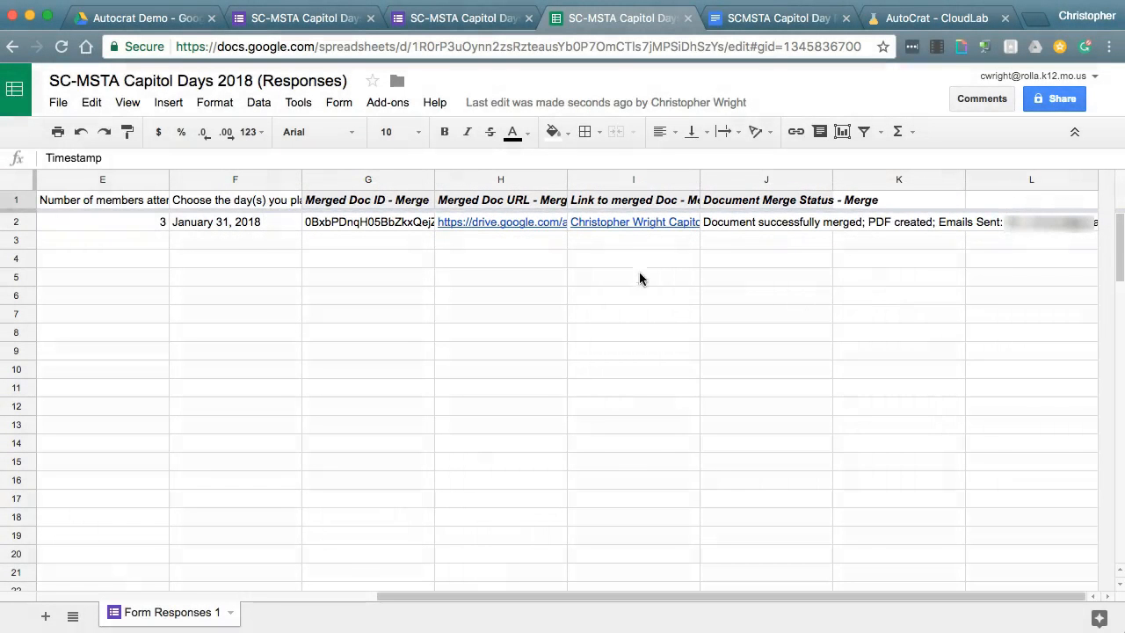
mouse_move(618, 227)
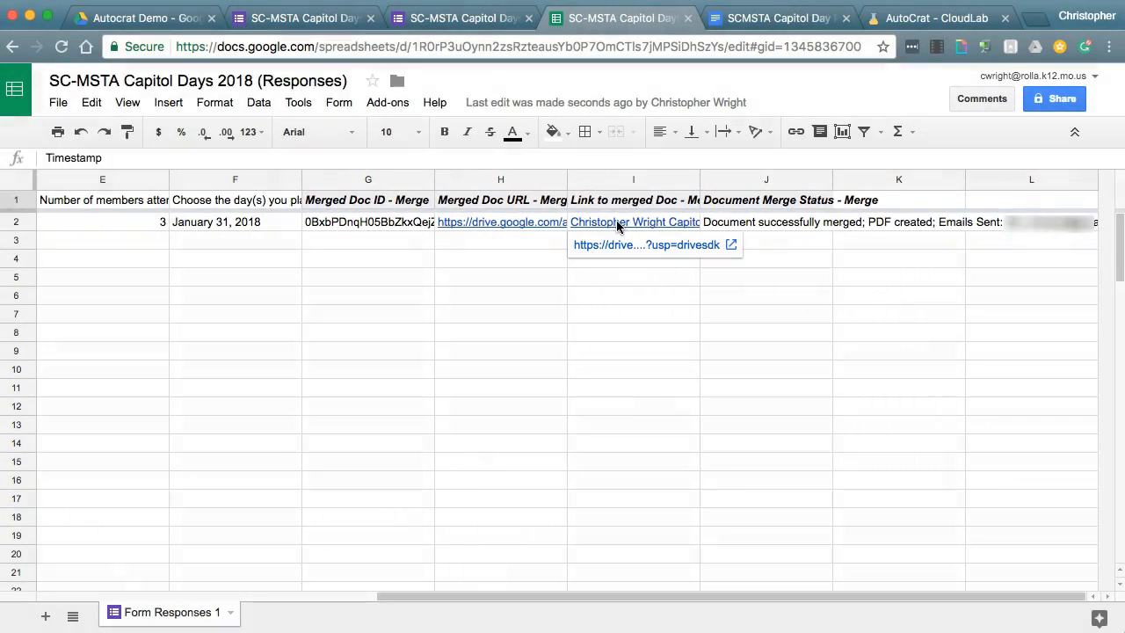
- Open the merged reply PDF from cell I2's link and review its letter for 3 Rolla CTA attendees on January 31, 2018
left_click(609, 246)
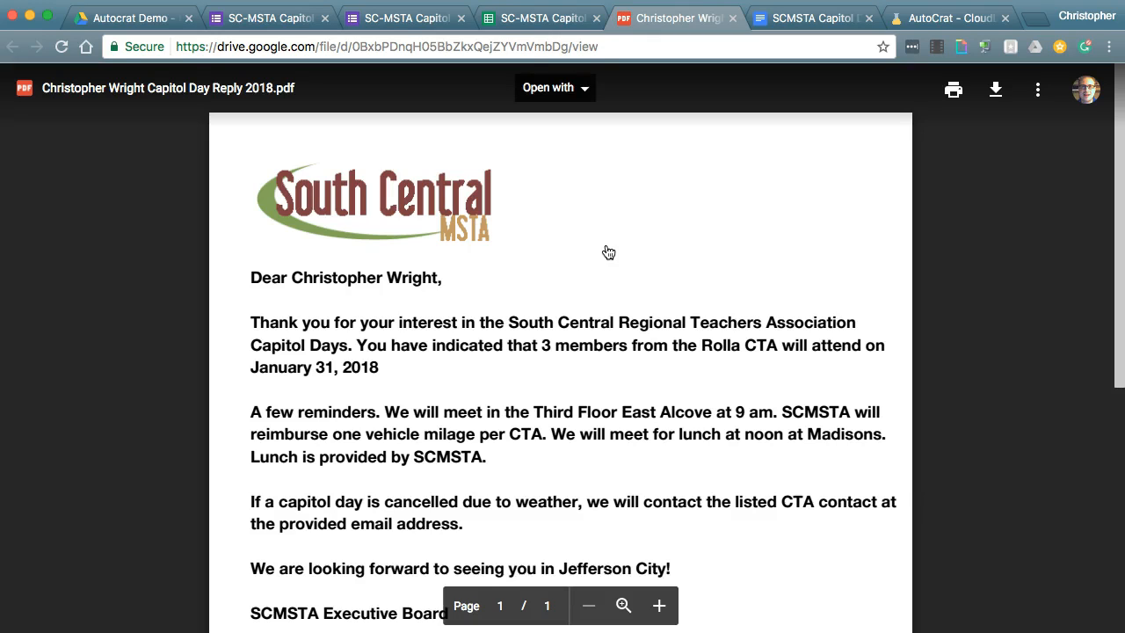
scroll(625, 252, "down", 3)
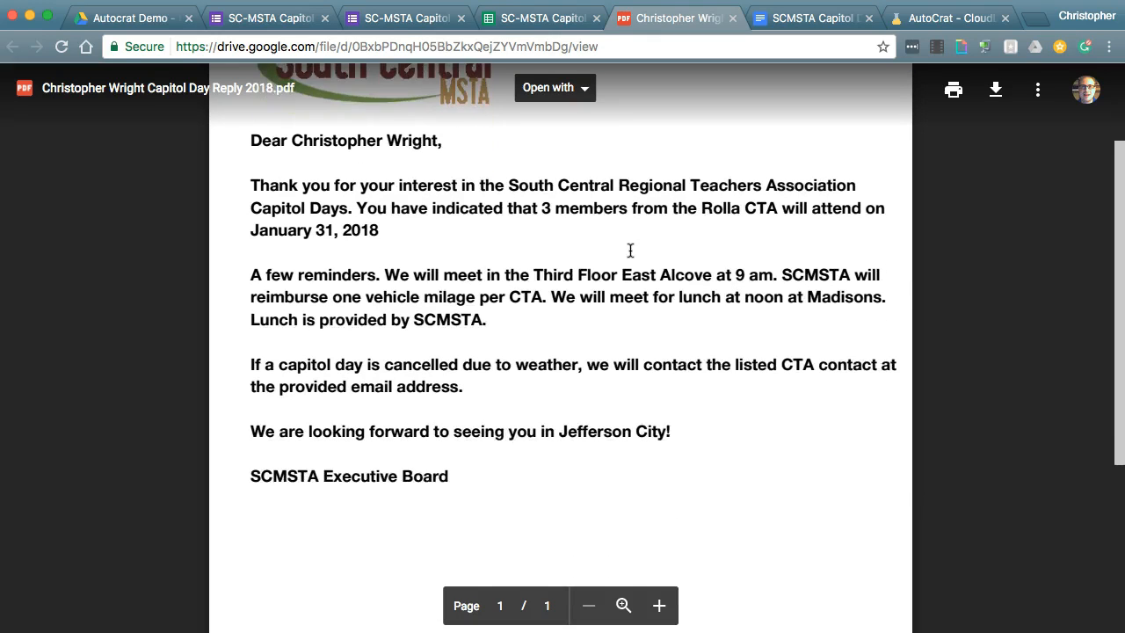
scroll(625, 252, "up", 1)
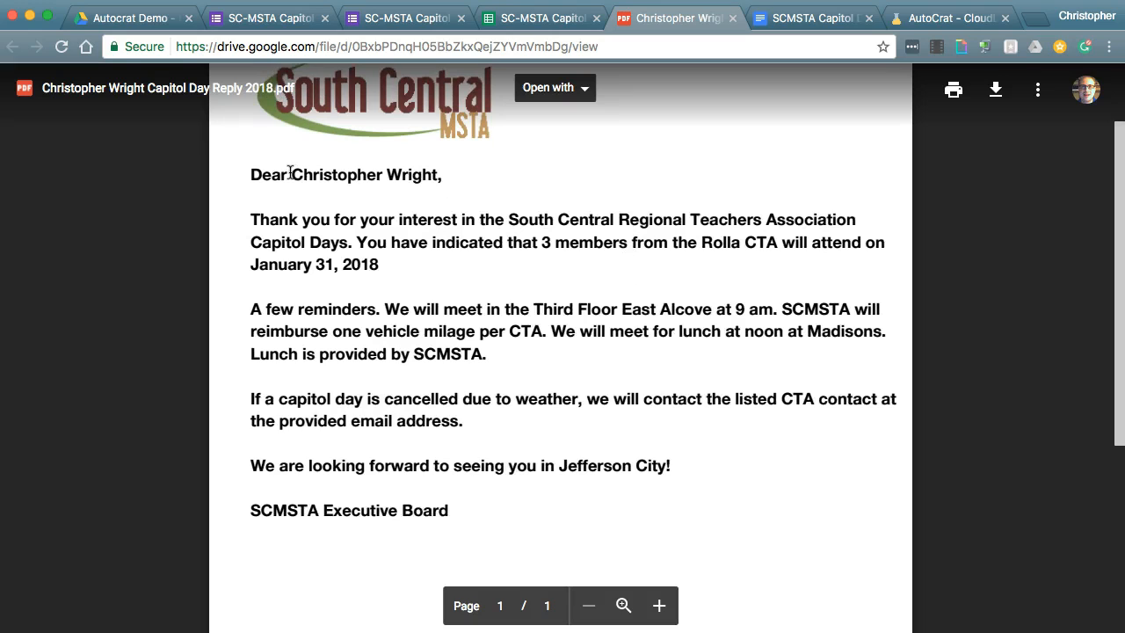